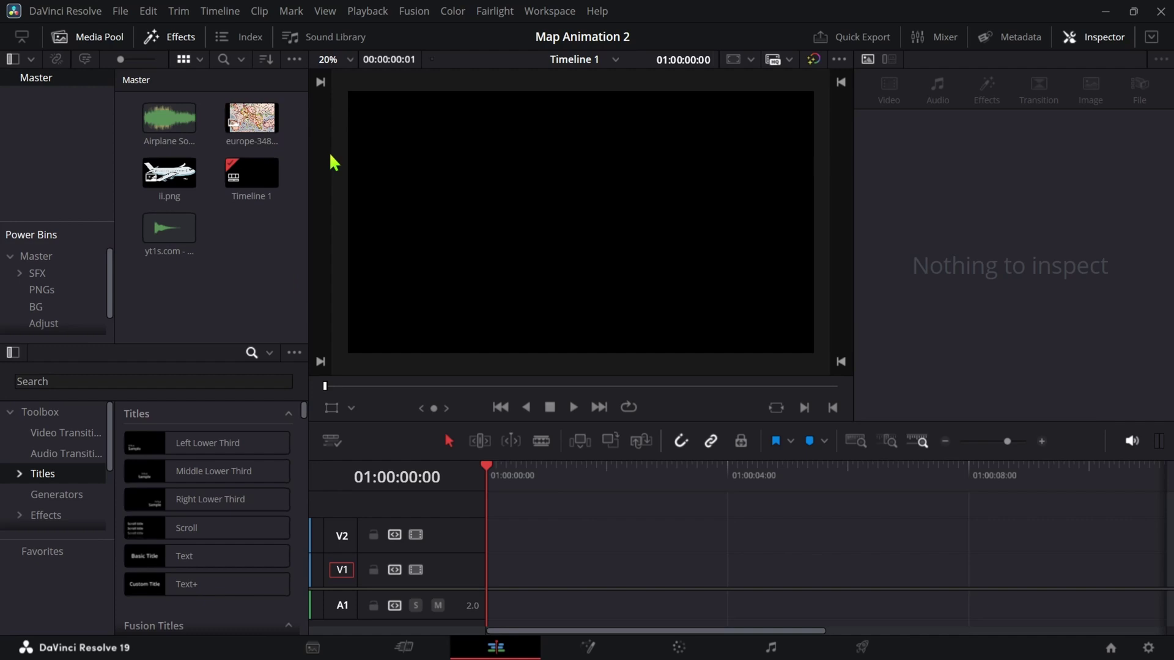
- Place the Europe map image at the start of video track 1 and set its zoom to 1.270
drag(260, 122, 489, 561)
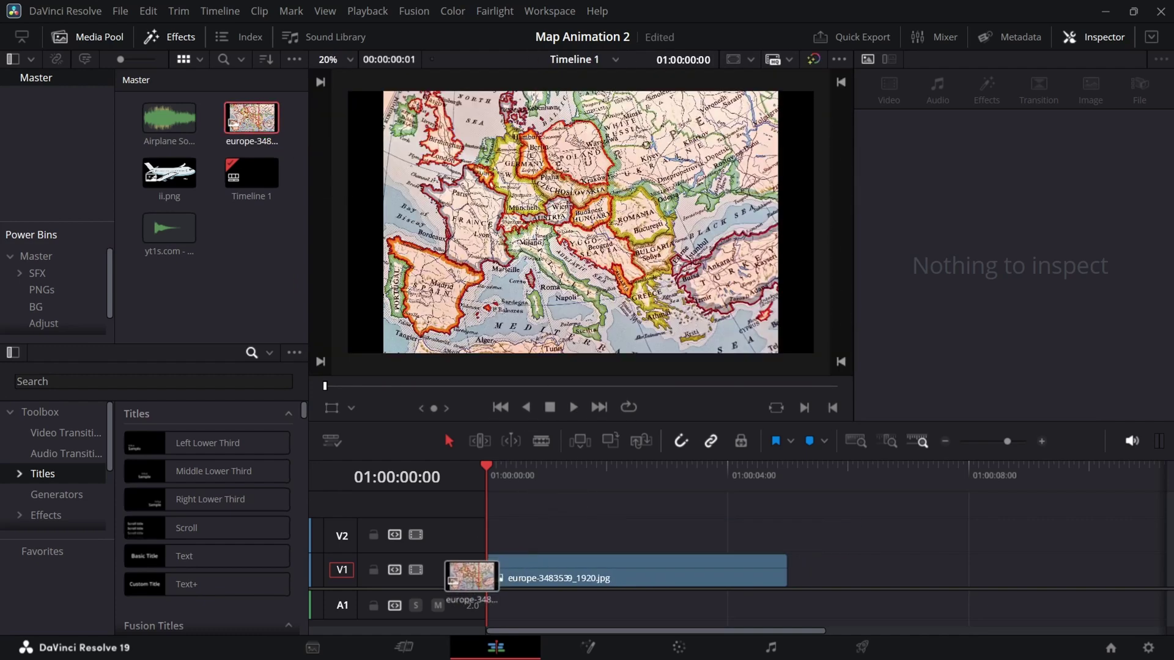
drag(991, 145, 1017, 143)
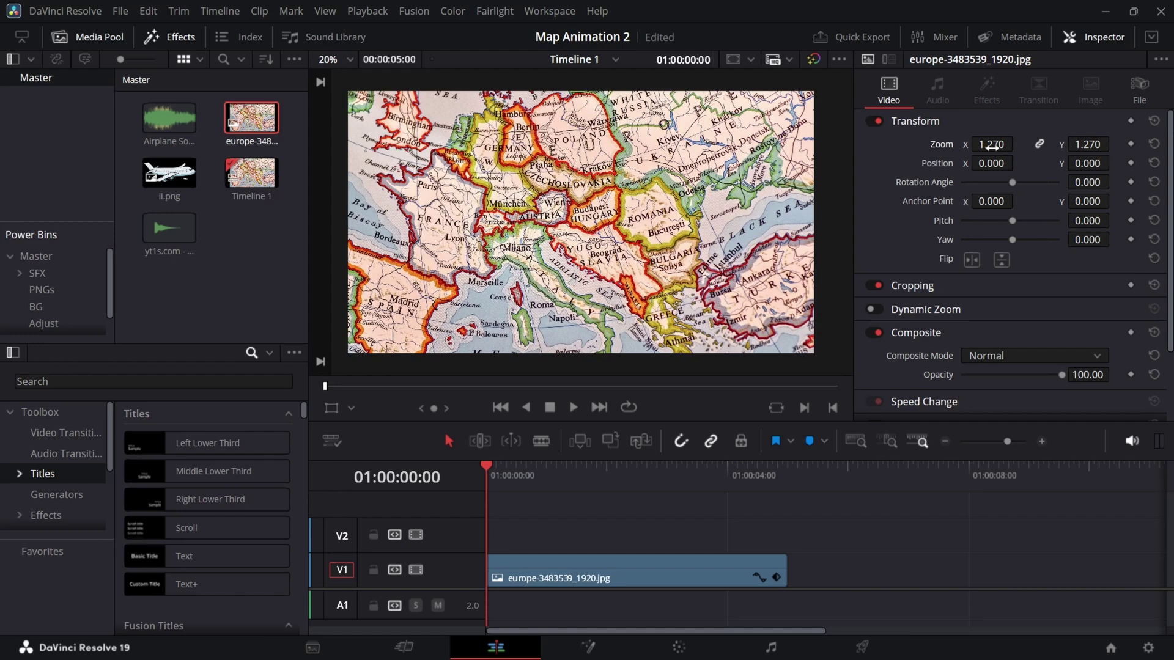
- Open the map clip in Fusion and insert a Paint node between MediaIn1 and MediaOut1
right_click(659, 563)
click(726, 339)
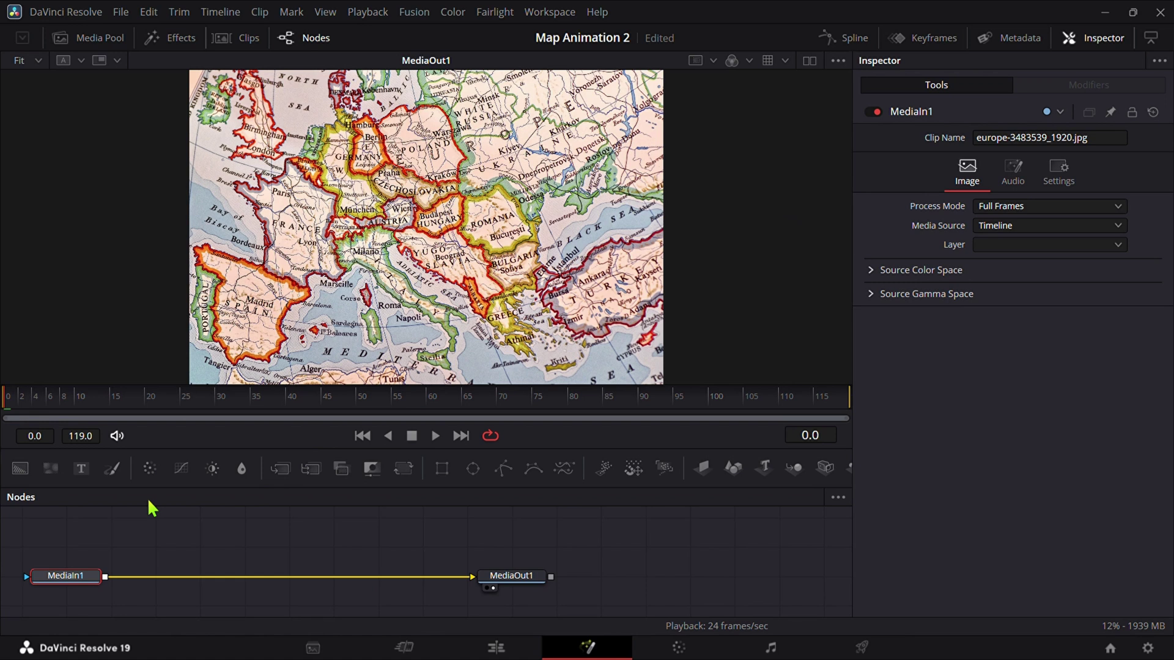
click(114, 469)
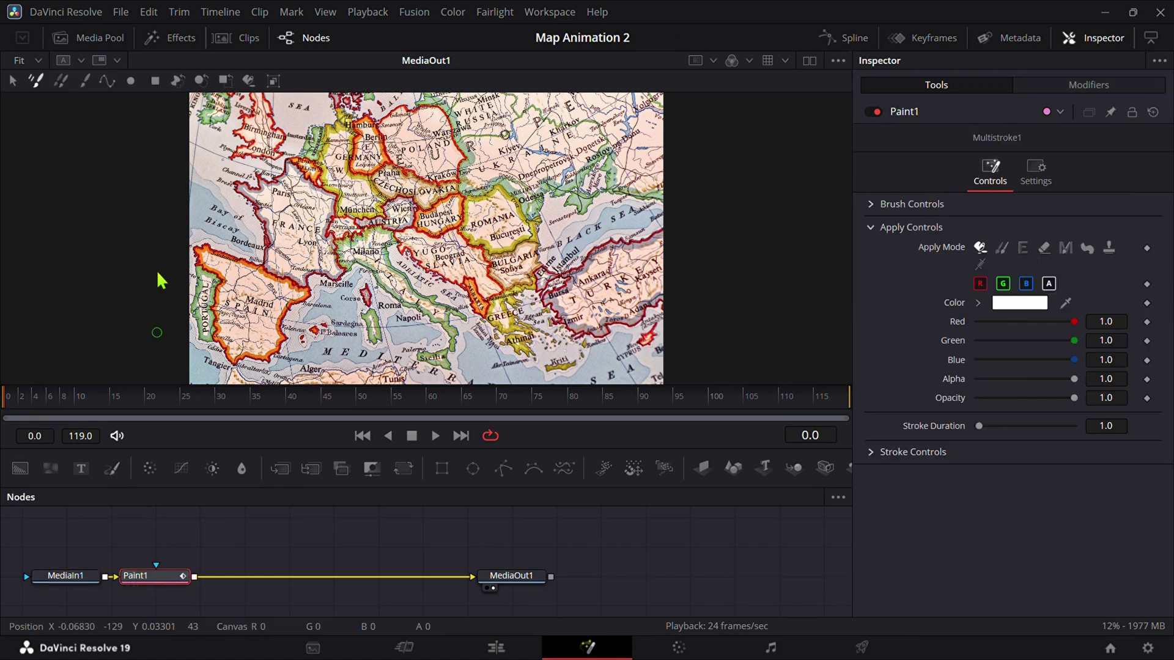
- Draw a Polyline Stroke on the map from Madrid in Spain through France, Poland and Romania to Sofia in Bulgaria
click(107, 83)
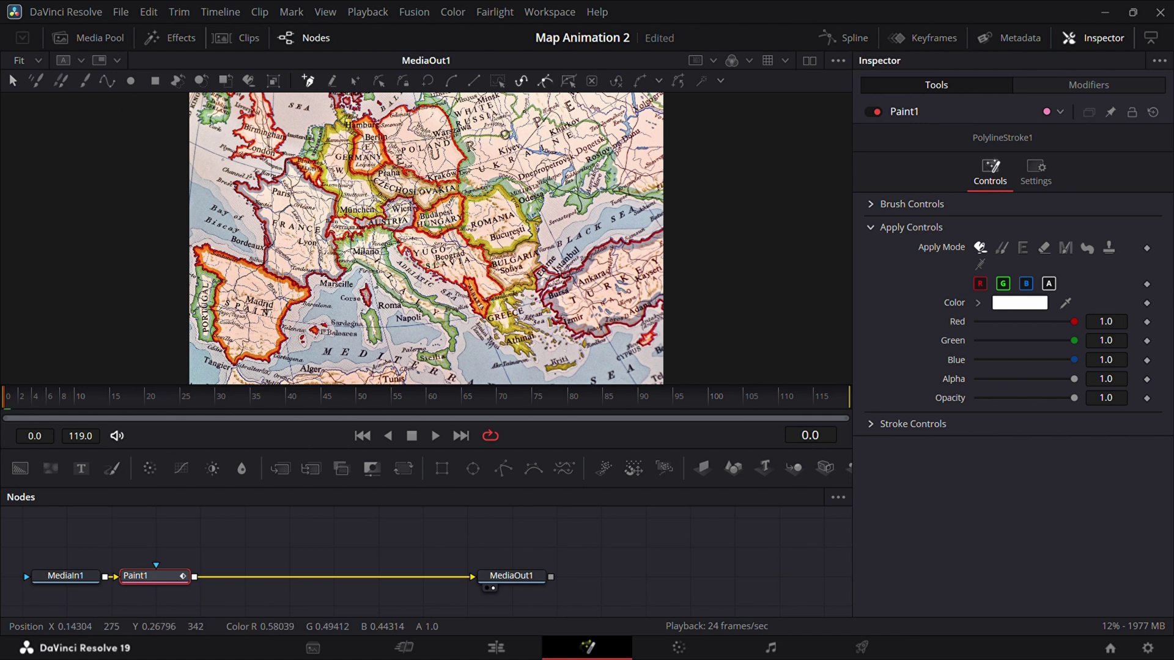
scroll(258, 300, up, 2)
scroll(257, 300, down, 3)
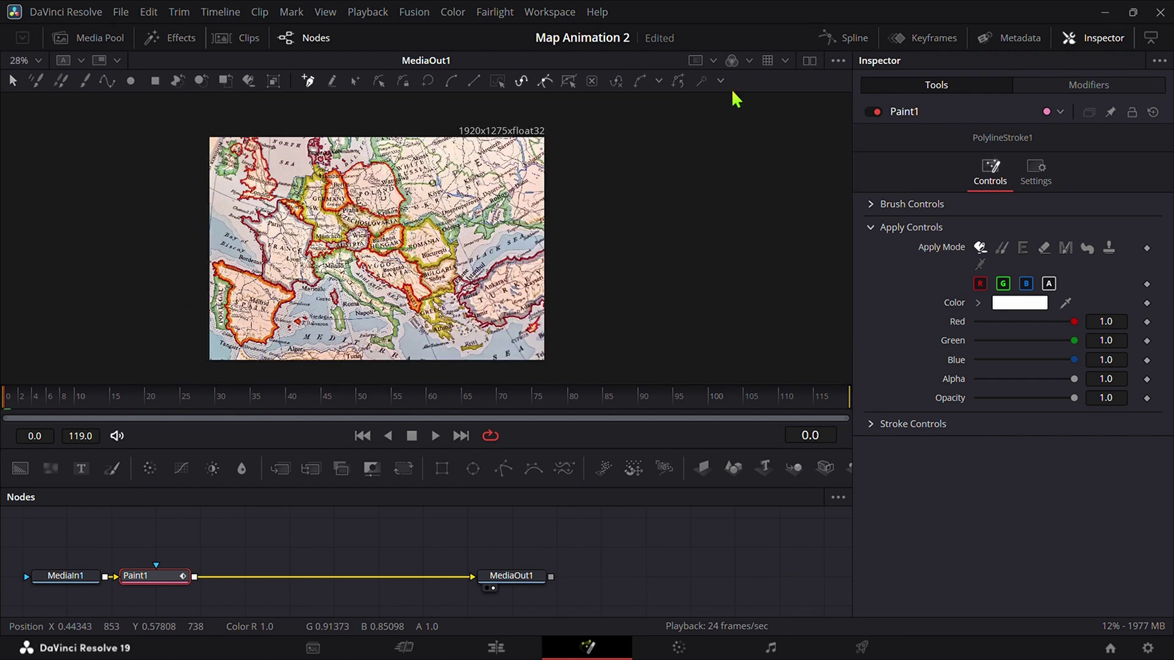
click(810, 61)
click(811, 60)
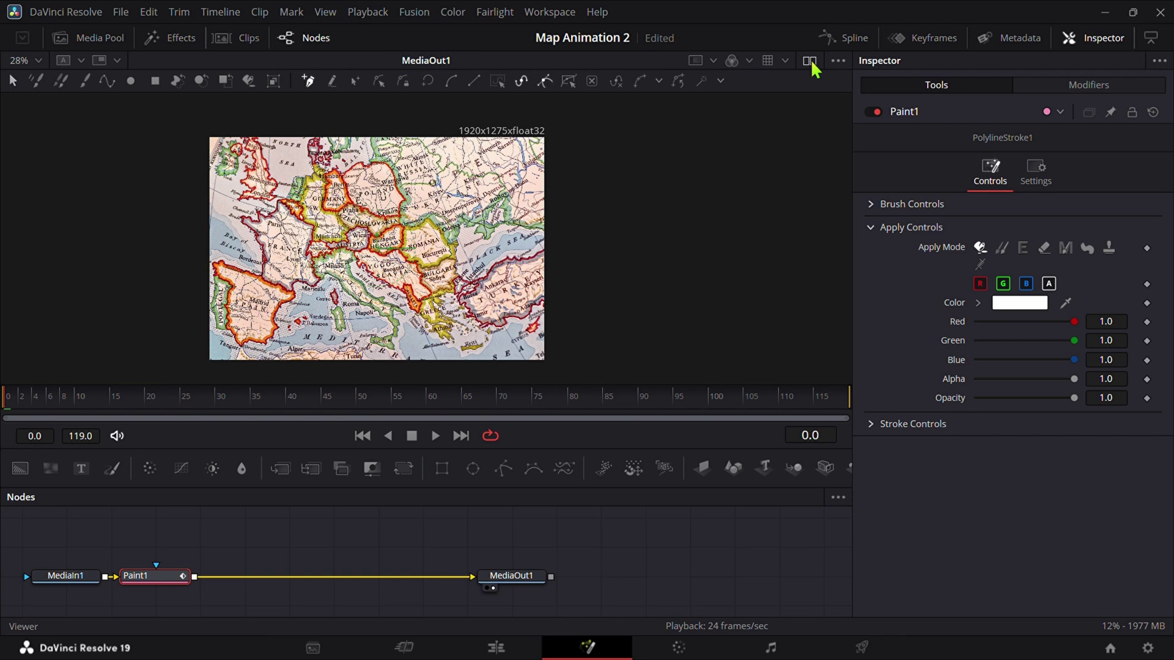
scroll(460, 223, up, 1)
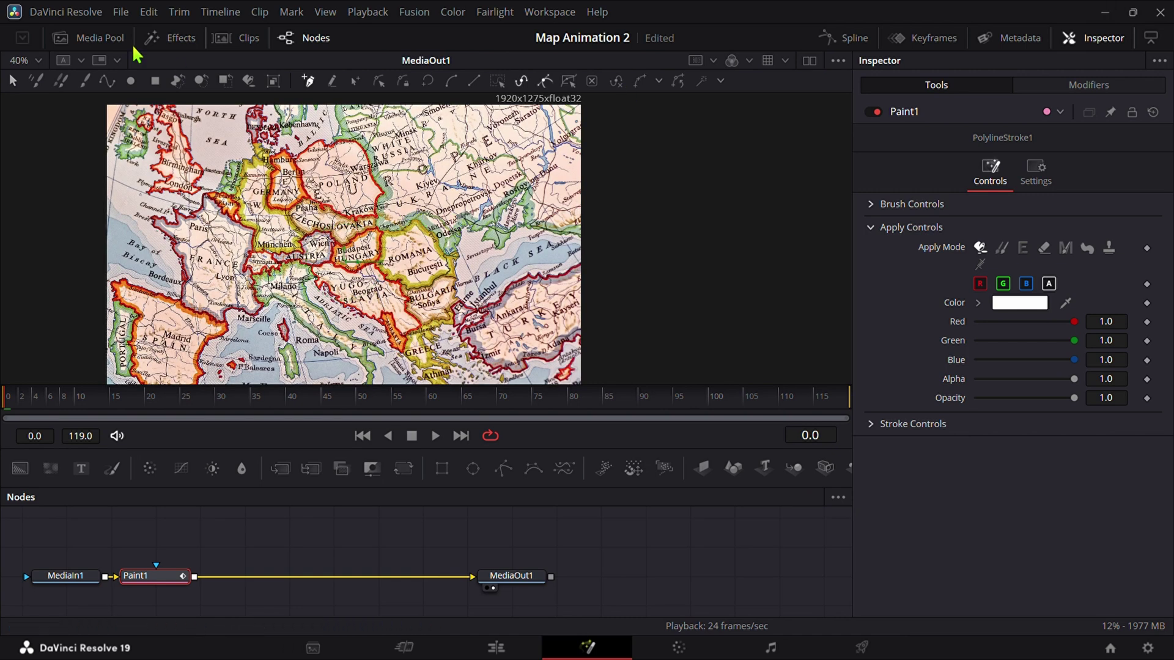
key(ctrl+f)
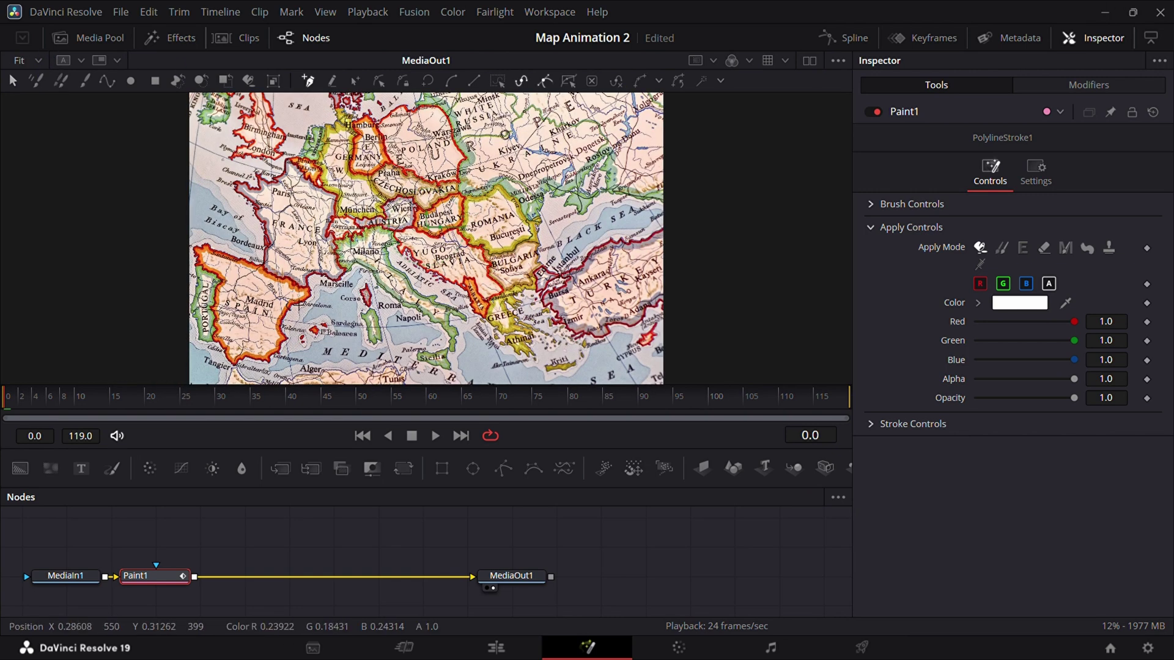
scroll(296, 267, up, 2)
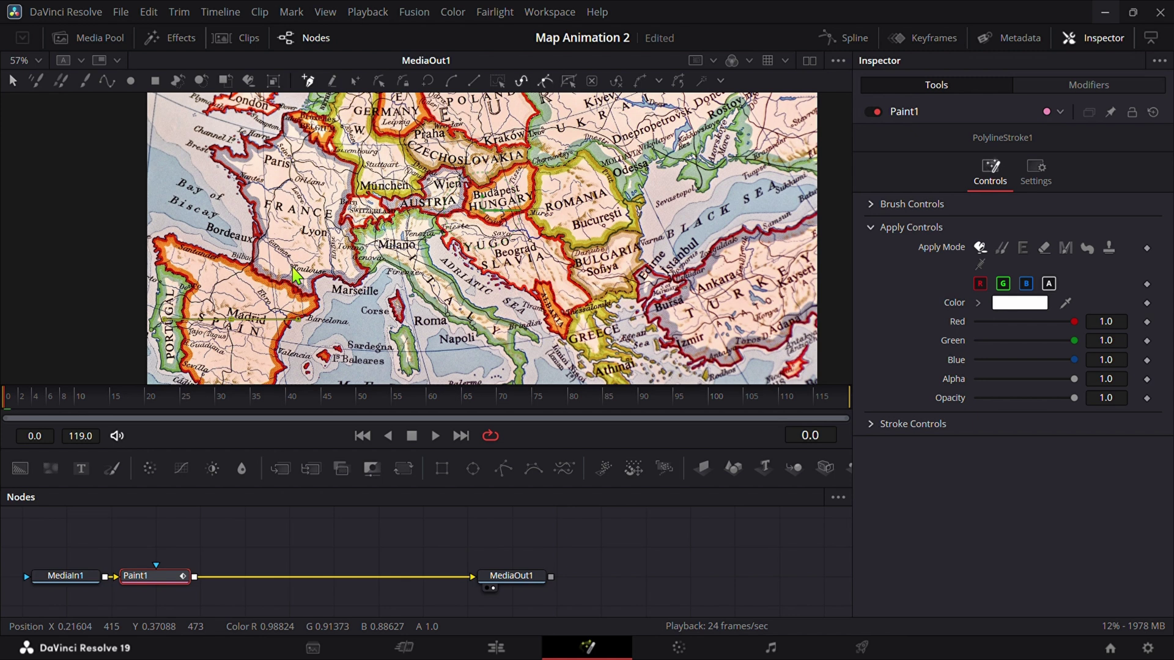
click(319, 167)
scroll(350, 174, down, 2)
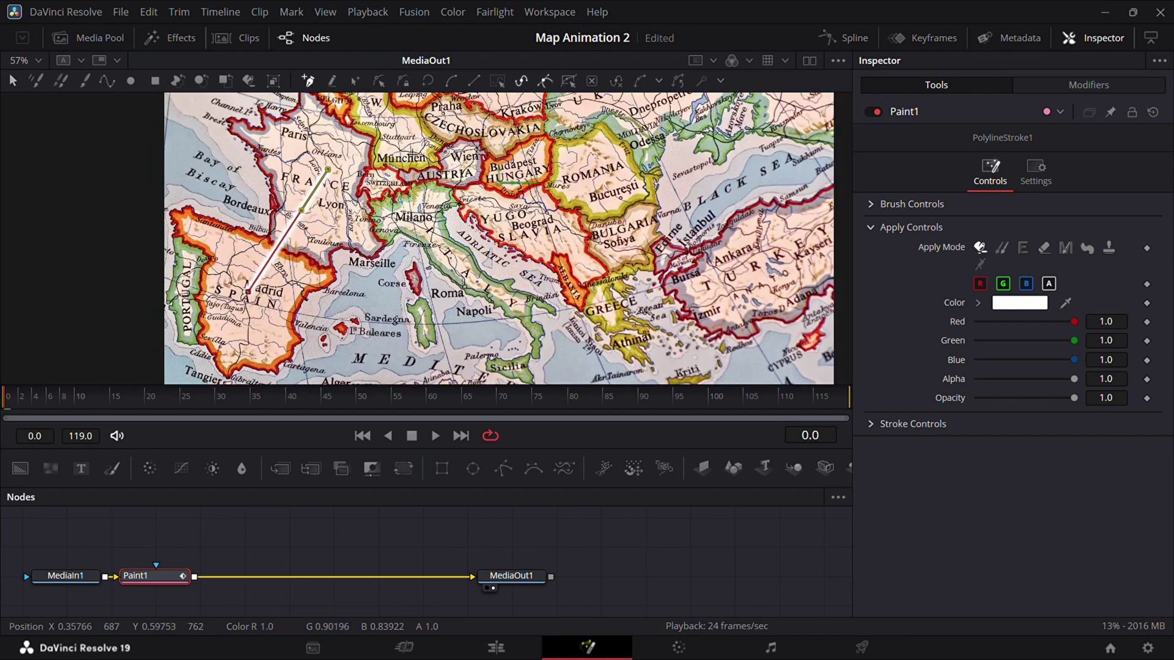
scroll(412, 155, up, 1)
scroll(396, 157, up, 2)
click(435, 180)
click(491, 148)
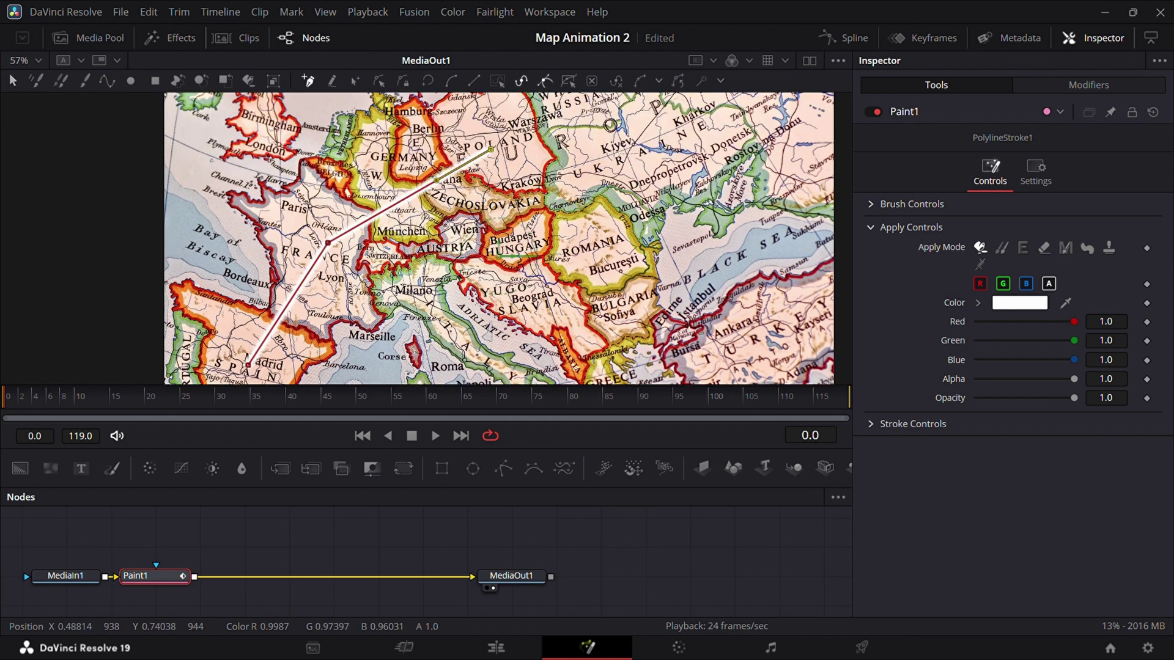
click(600, 243)
click(624, 314)
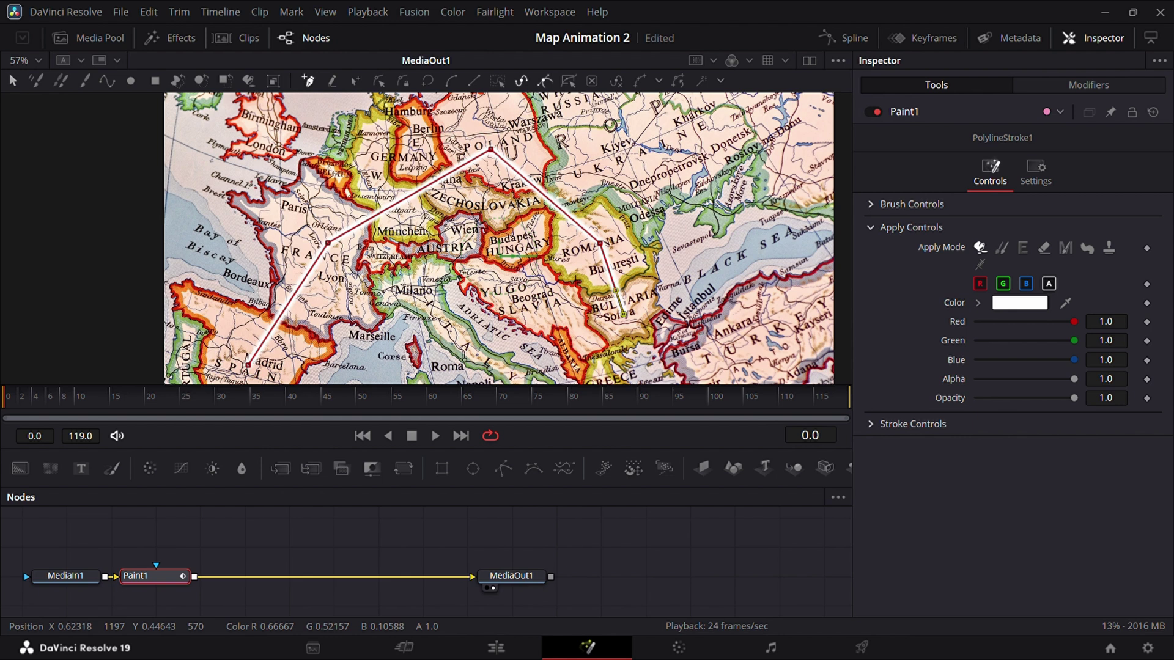
scroll(623, 314, down, 2)
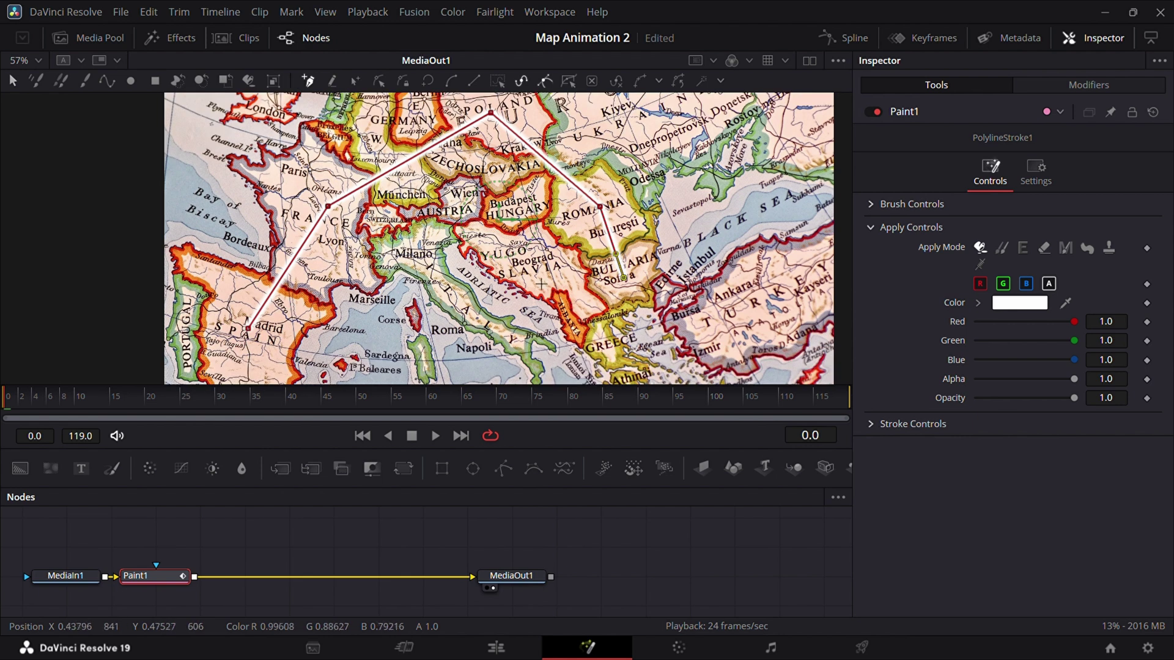
- Give the route stroke a hard circular brush, a dark green colour with Green 0.333333, and a brush size of 0.0134
click(873, 207)
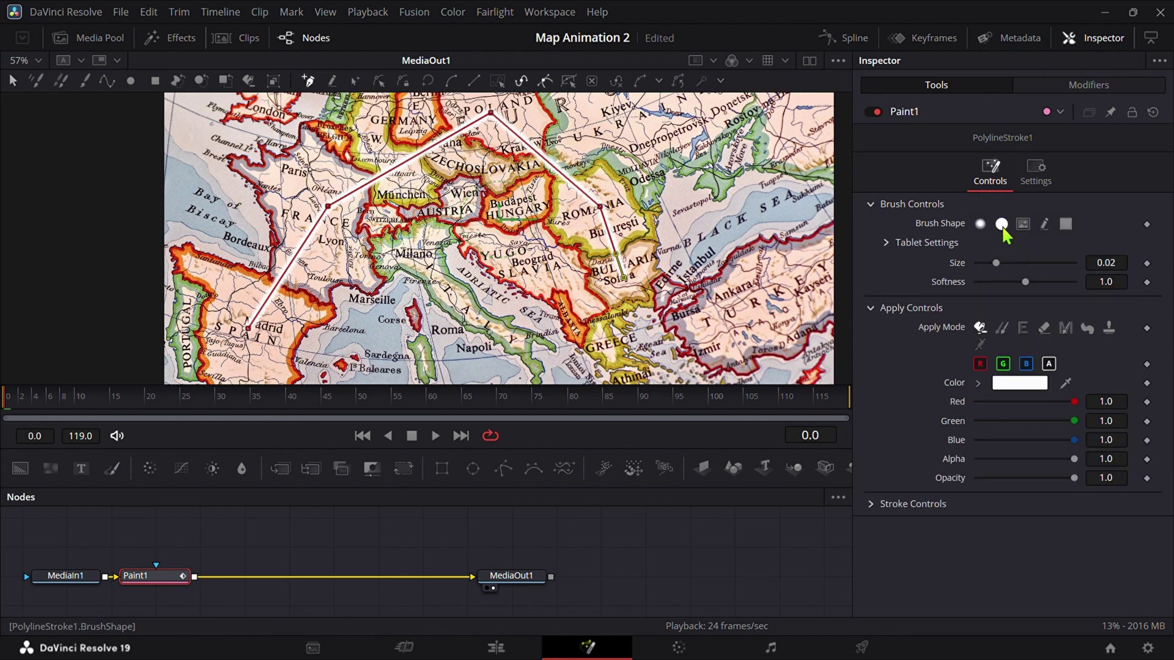
click(1001, 224)
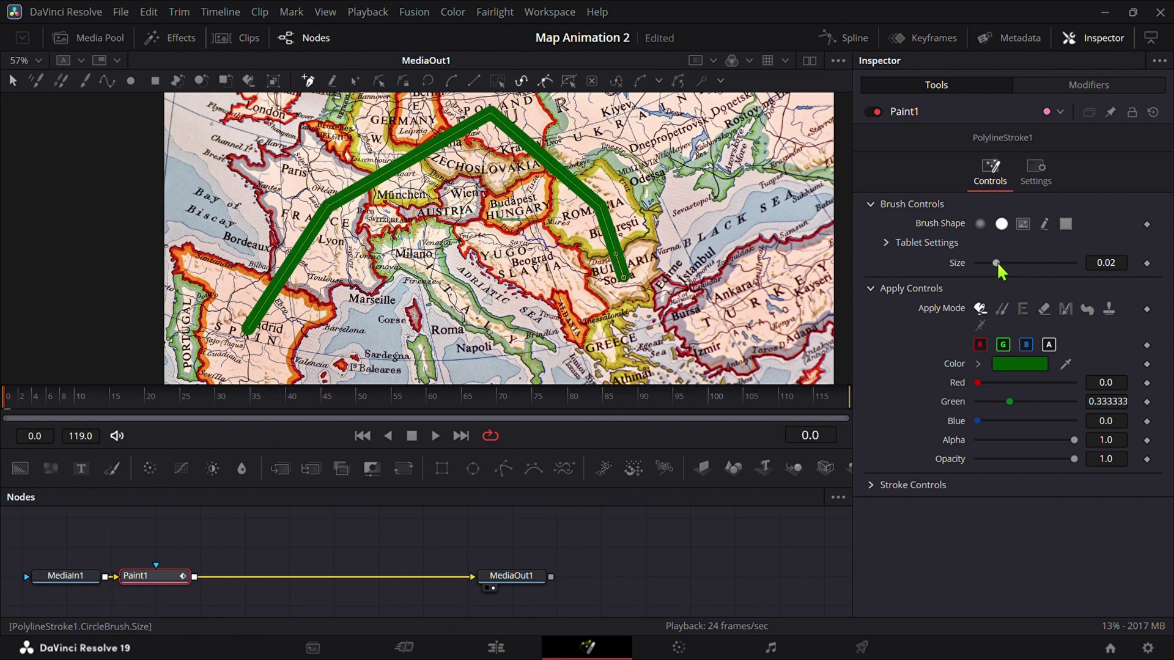
drag(996, 264, 990, 264)
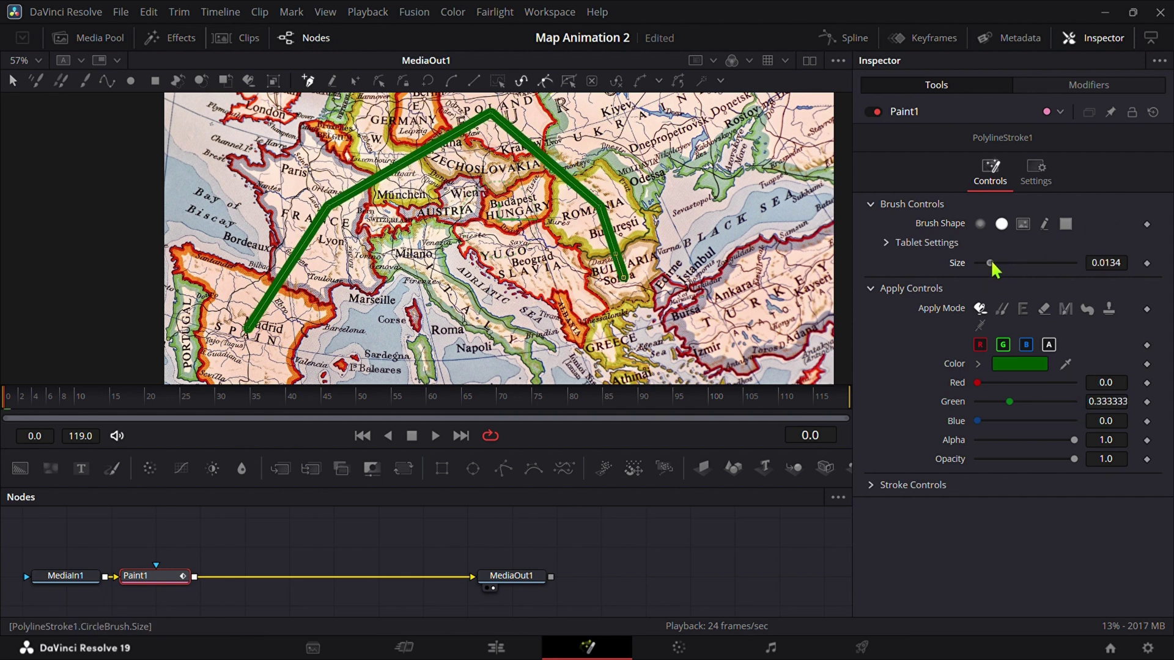
- Set the route stroke's spacing to 1.5 so the line becomes separate dots
click(872, 485)
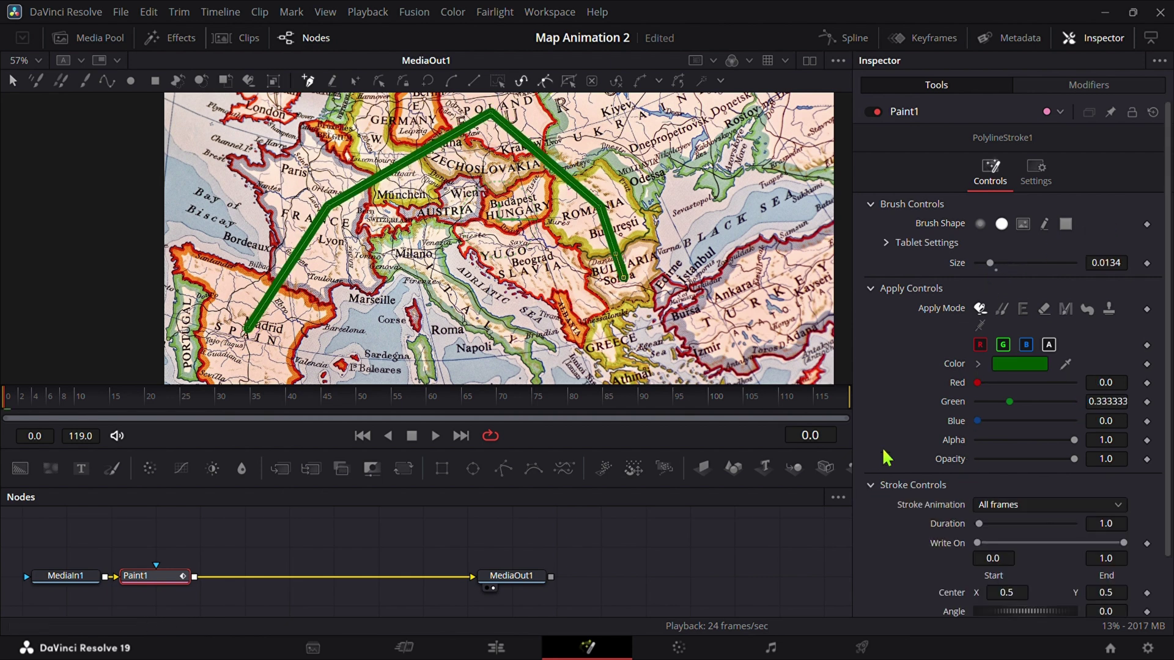
scroll(917, 538, down, 1)
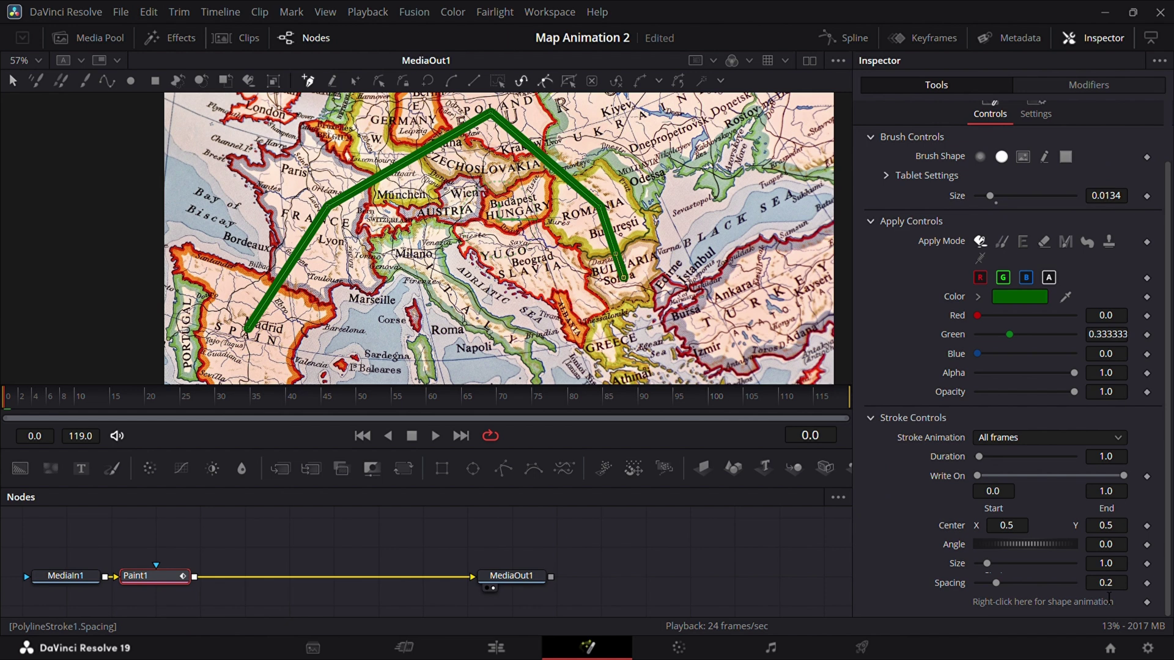
drag(1007, 586, 1105, 588)
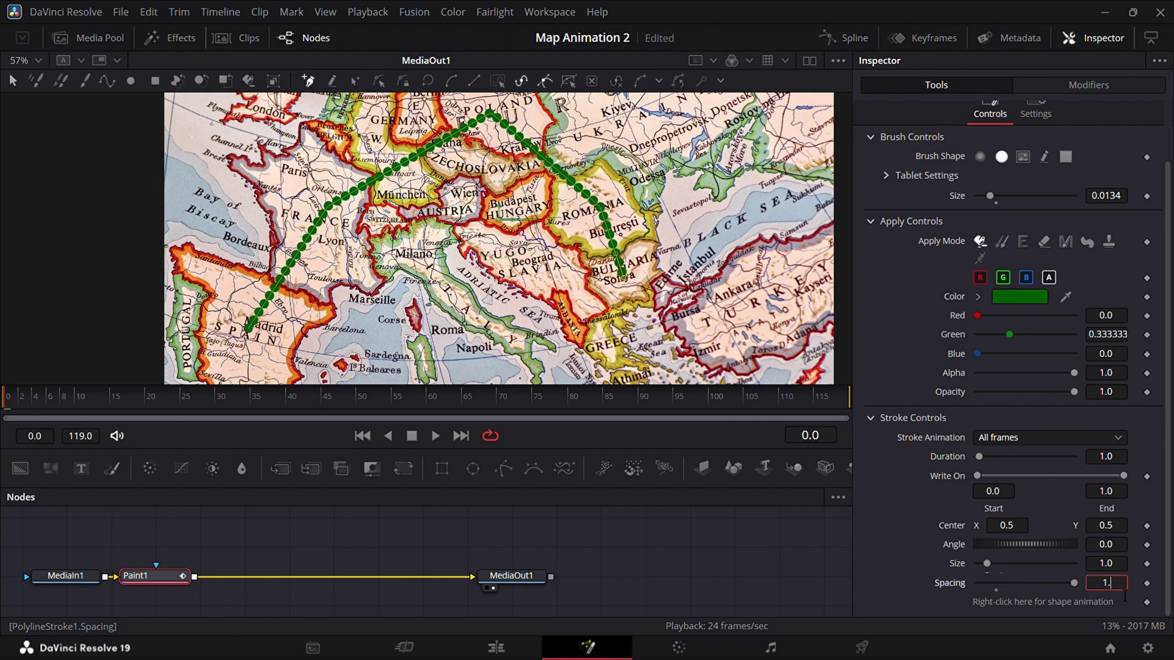
key(Return)
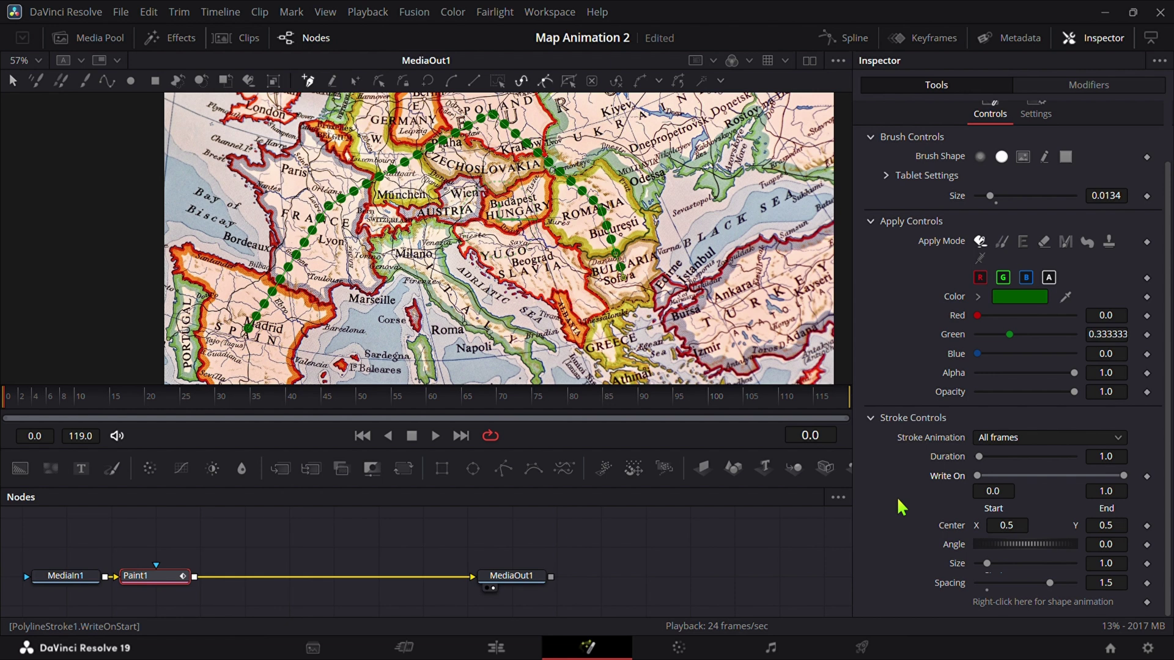
- Bend the straight route segments over France, Germany and Romania into smooth curves and lower the Poland point slightly
scroll(898, 507, up, 1)
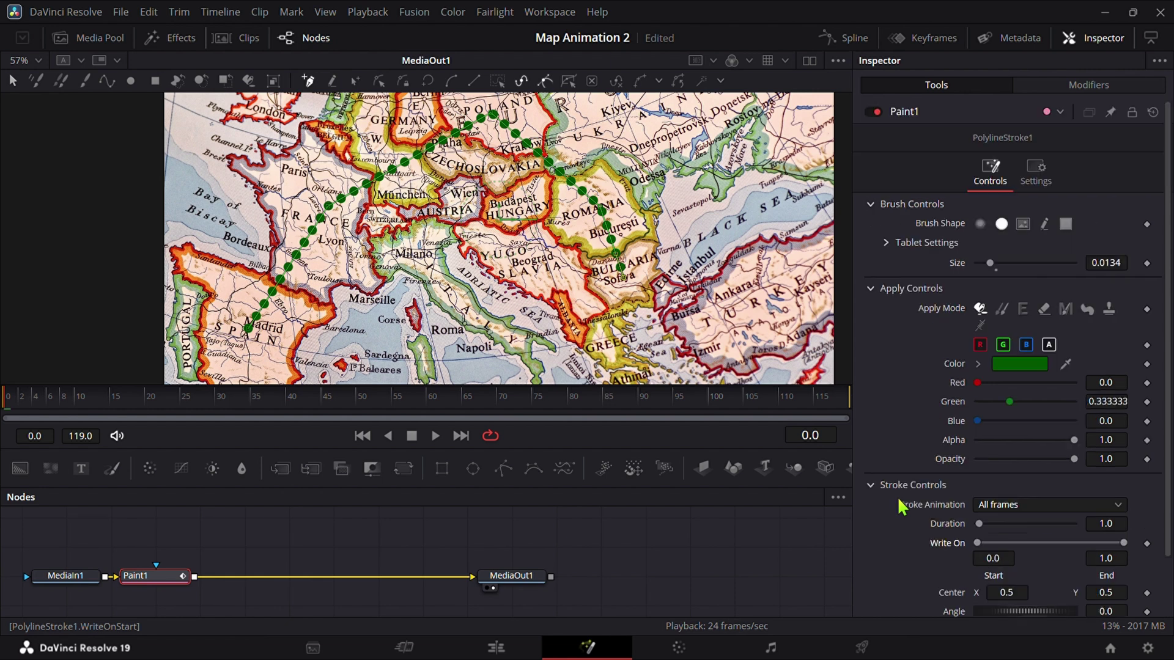
scroll(387, 210, up, 3)
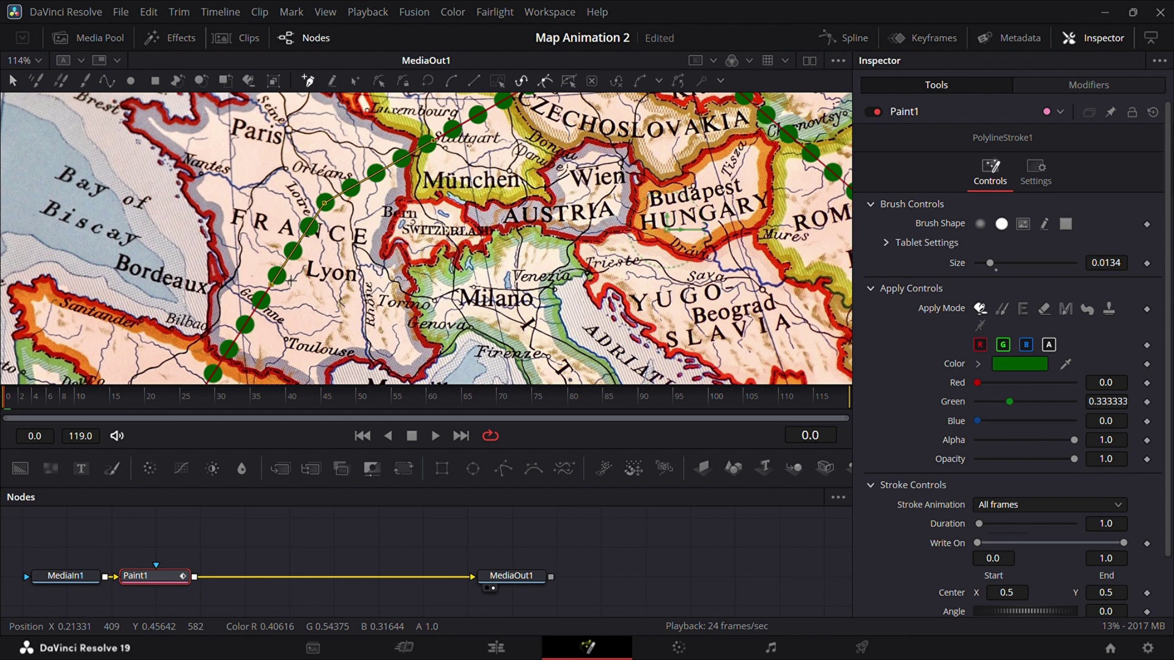
scroll(287, 280, down, 3)
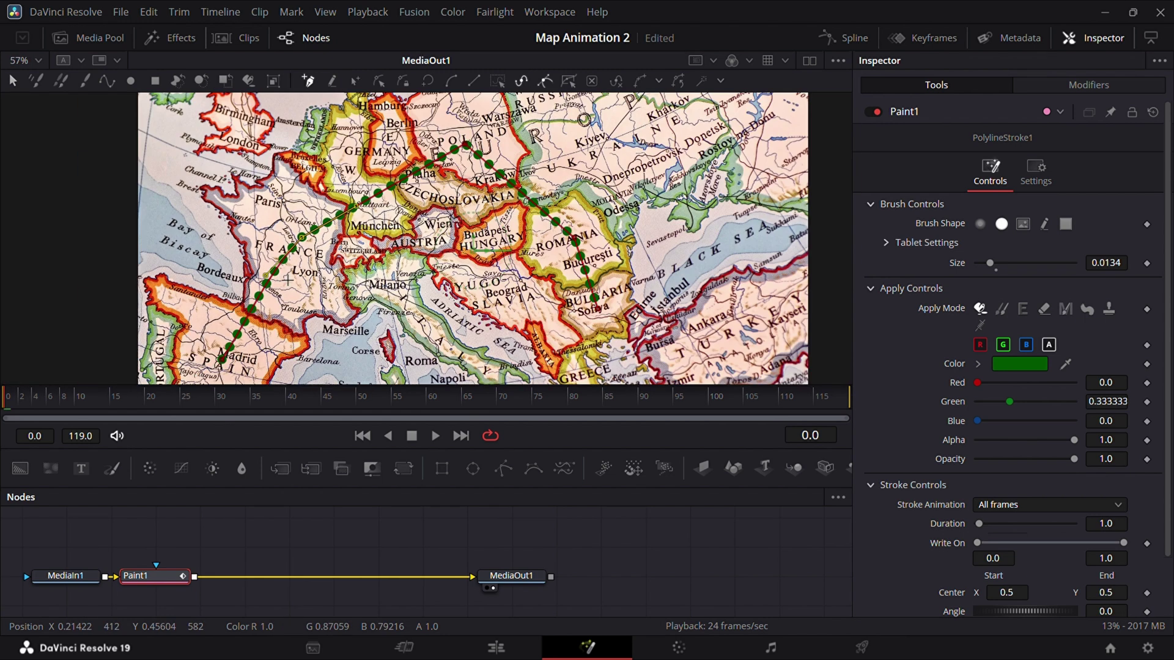
drag(265, 275, 258, 273)
drag(355, 207, 351, 203)
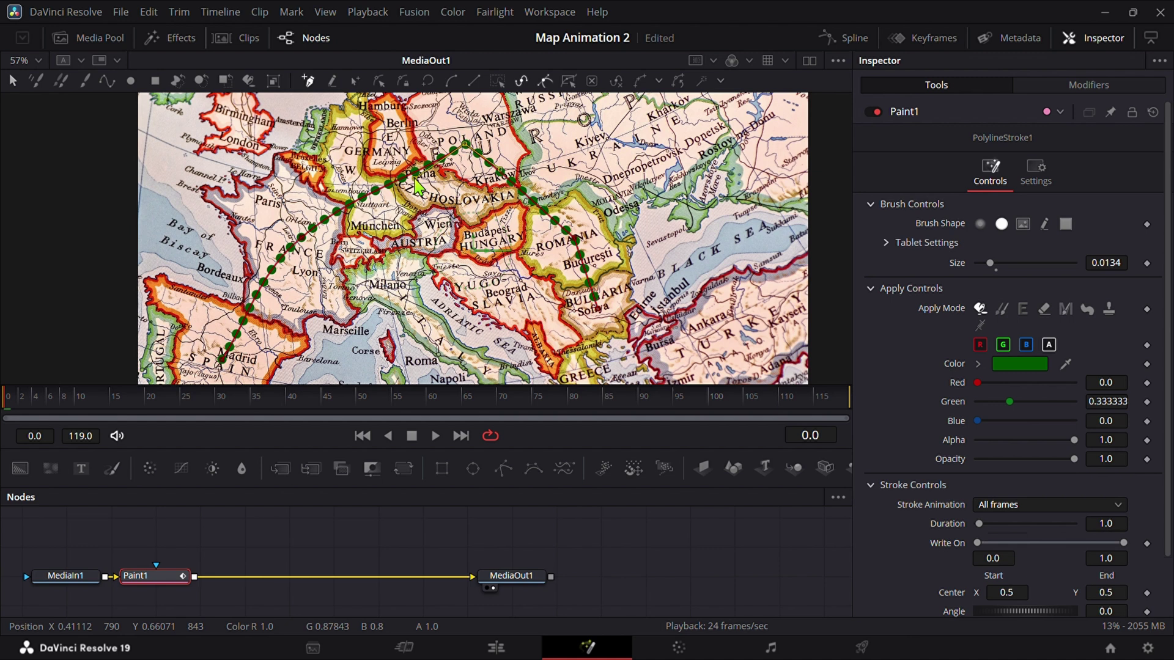
drag(537, 206, 540, 187)
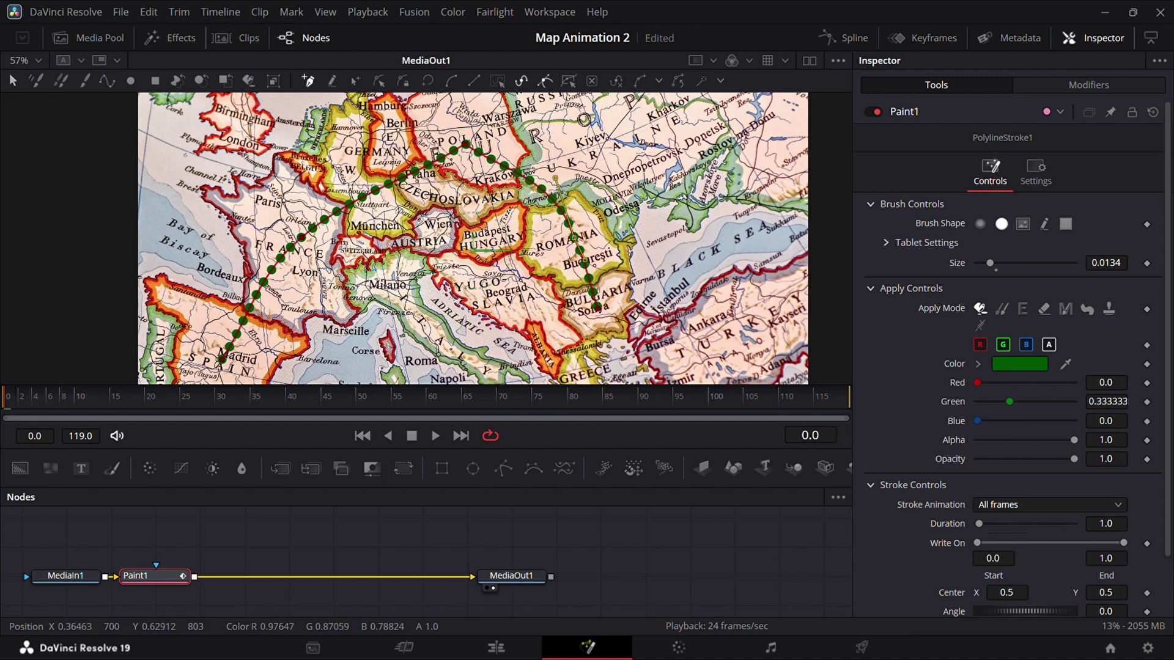
drag(465, 144, 466, 148)
- Keyframe the stroke's Write On so its end is 1.0 at frame 35 and 0.0 at frame 0
scroll(434, 172, down, 2)
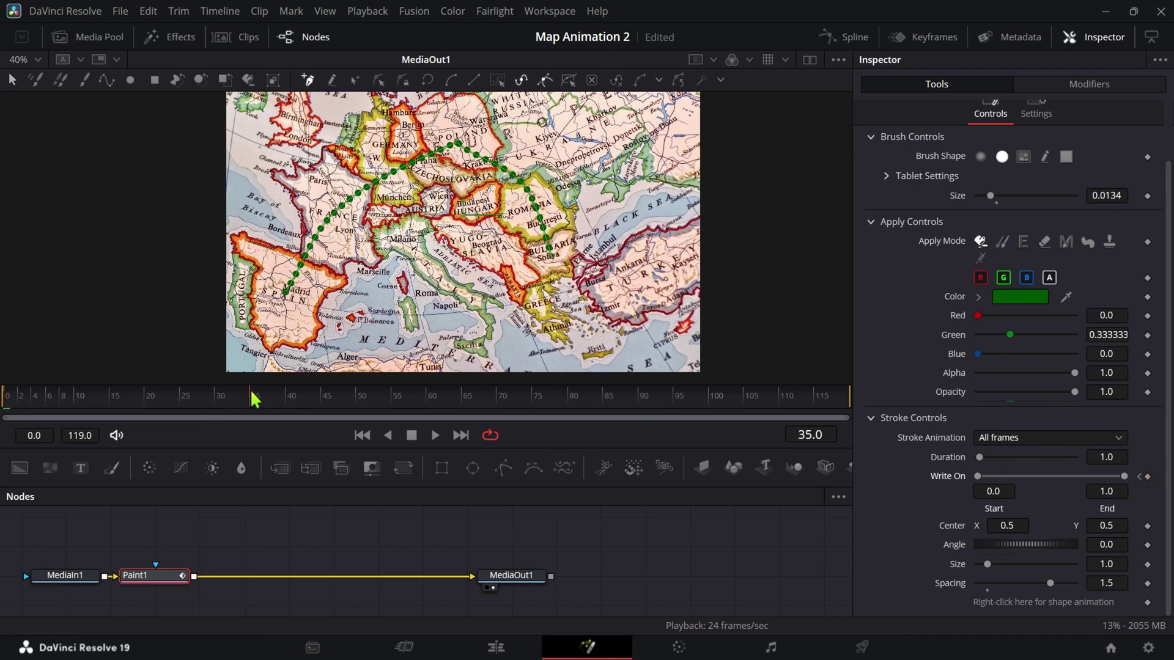
click(1139, 476)
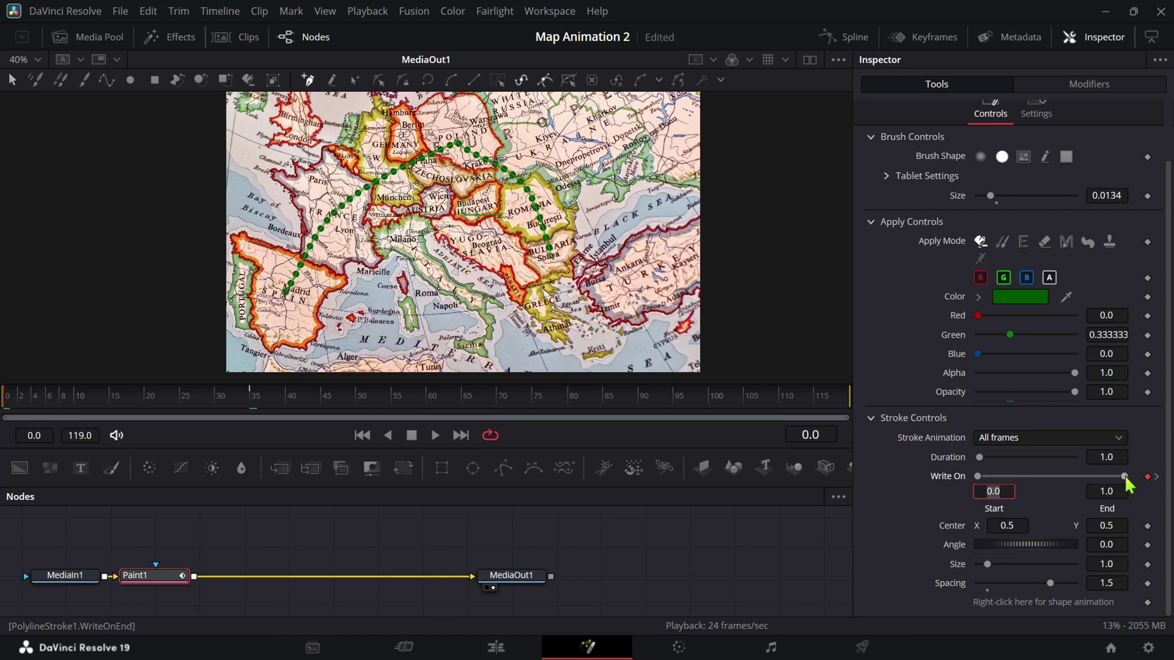
drag(1125, 476, 953, 477)
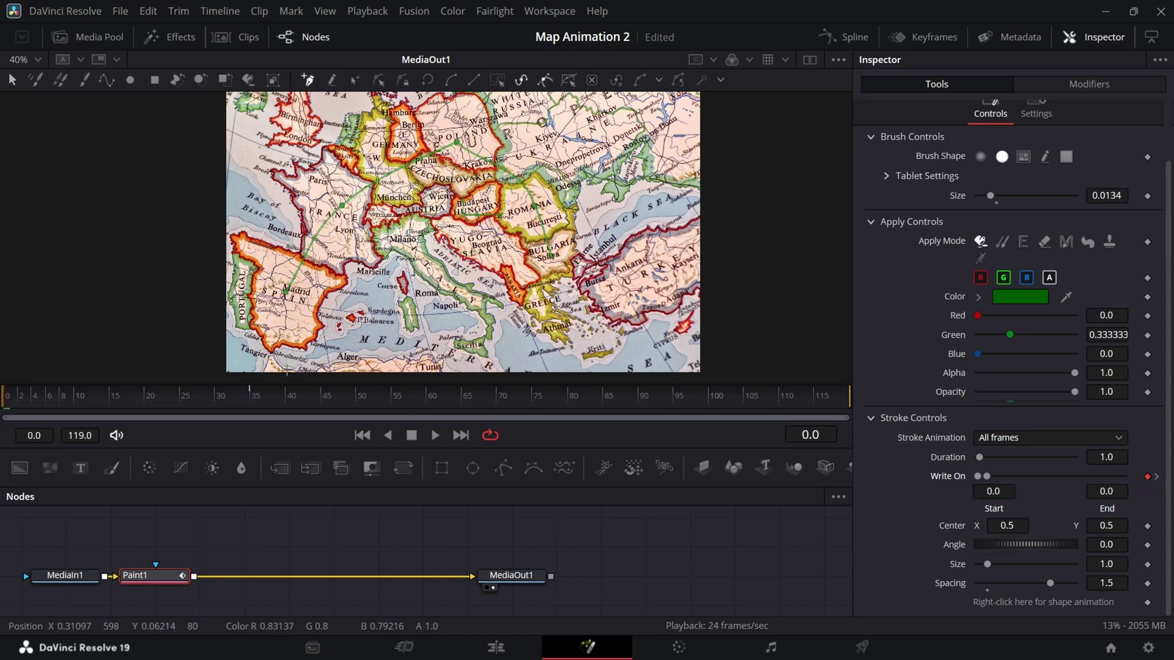
- Play back the dotted route animation and return the playhead to frame 0
click(147, 534)
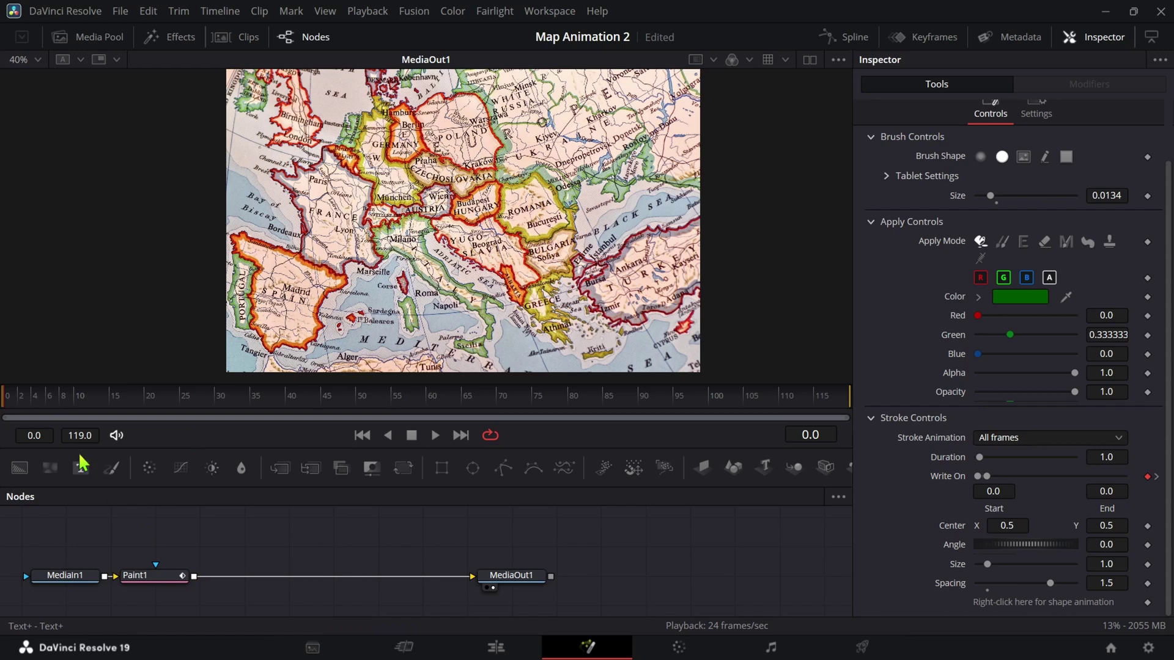
key(space)
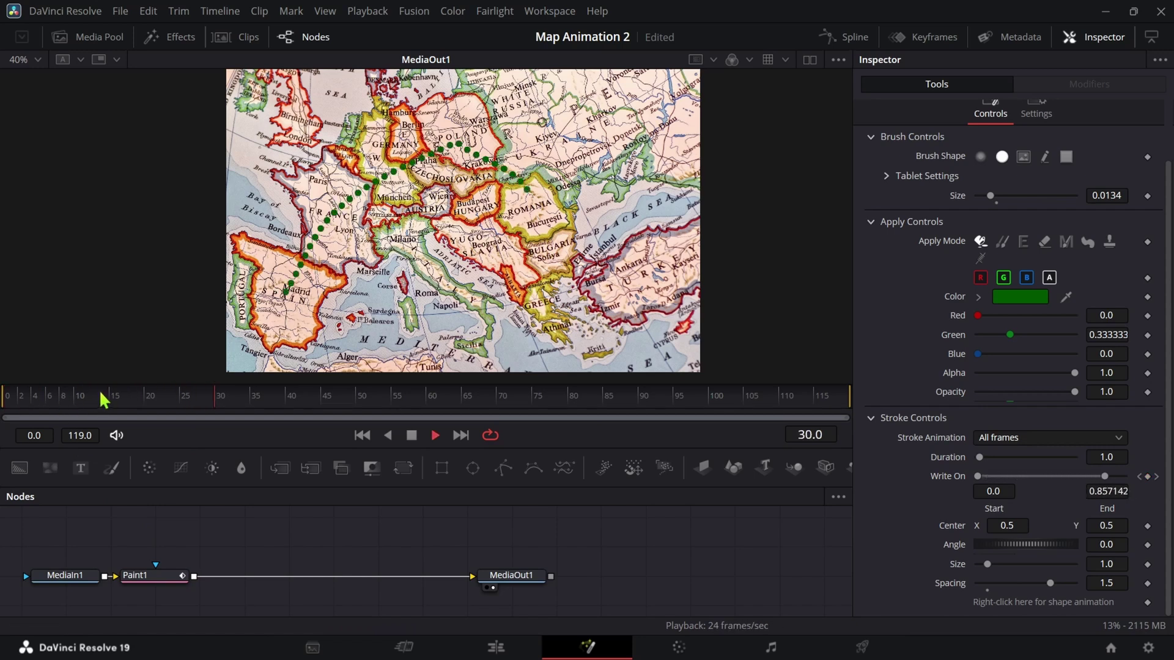
drag(292, 409, 5, 418)
- Duplicate the Paint1 node and insert the copy directly after it in the node chain
click(150, 577)
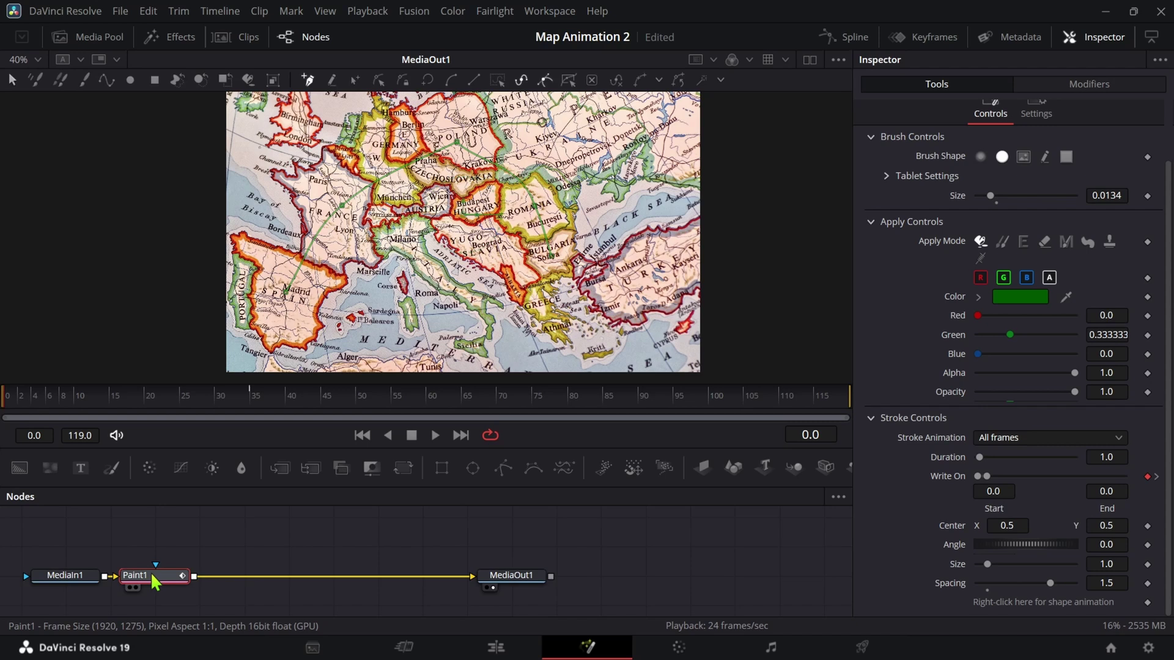
key(ctrl+c)
key(ctrl+v)
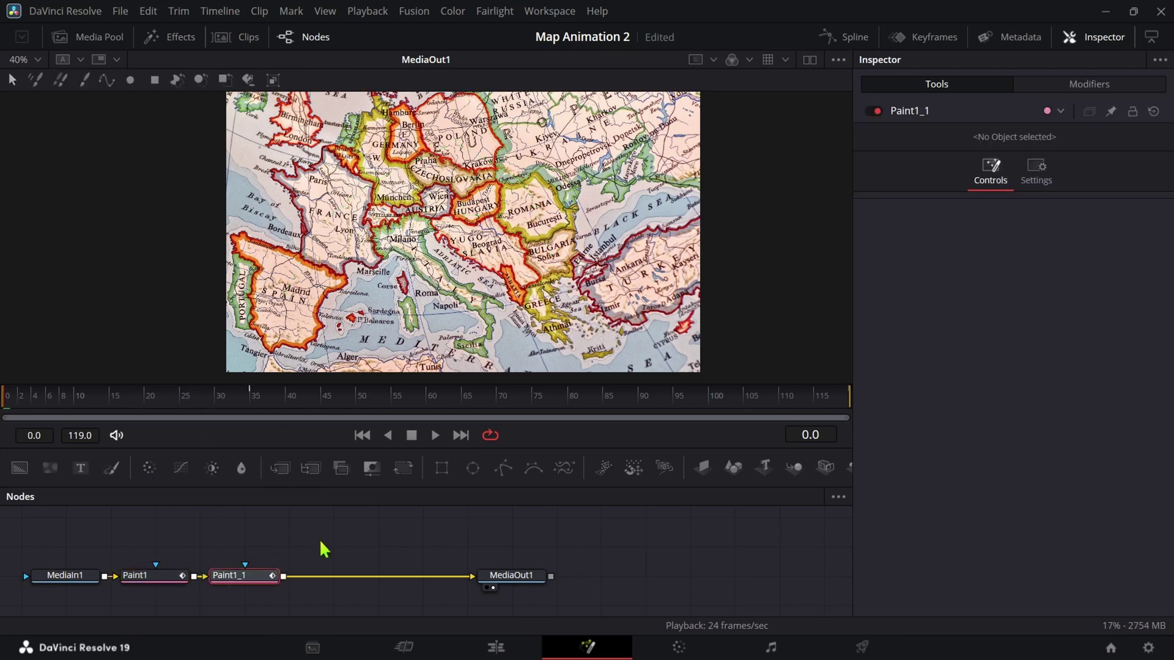
- Color the duplicated Paint1_1 stroke yellow (#ffff00) and set its spacing to 0.0
click(1070, 85)
scroll(1067, 350, down, 1)
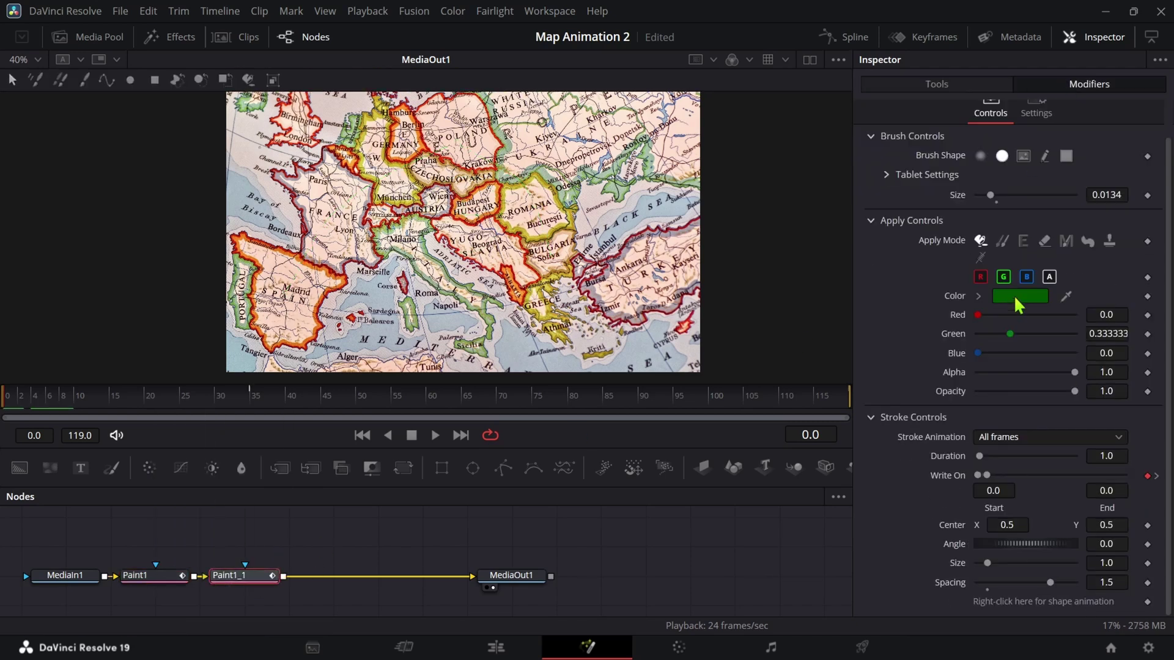
click(1018, 297)
click(553, 286)
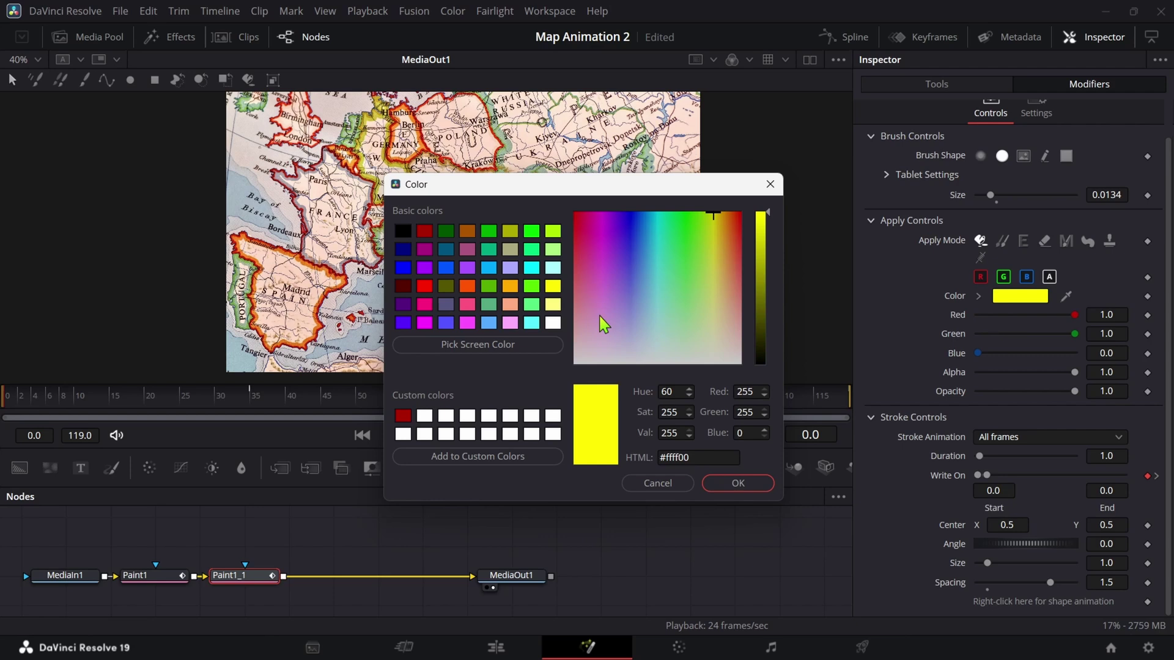
click(737, 484)
drag(90, 411, 107, 411)
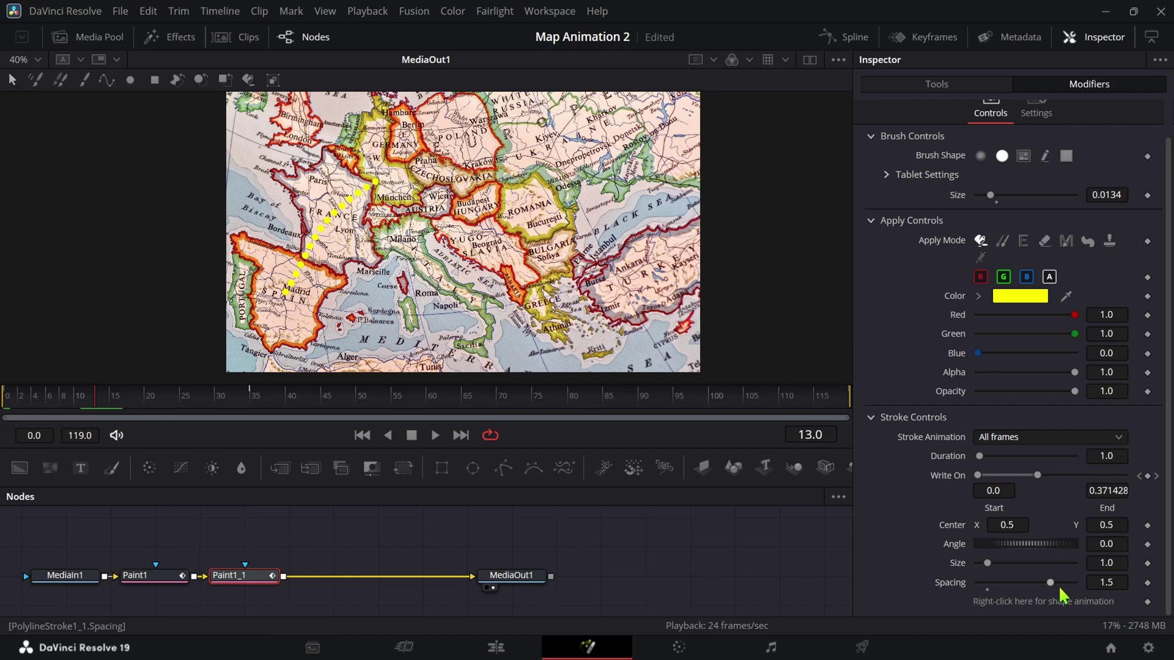
drag(1055, 585, 966, 586)
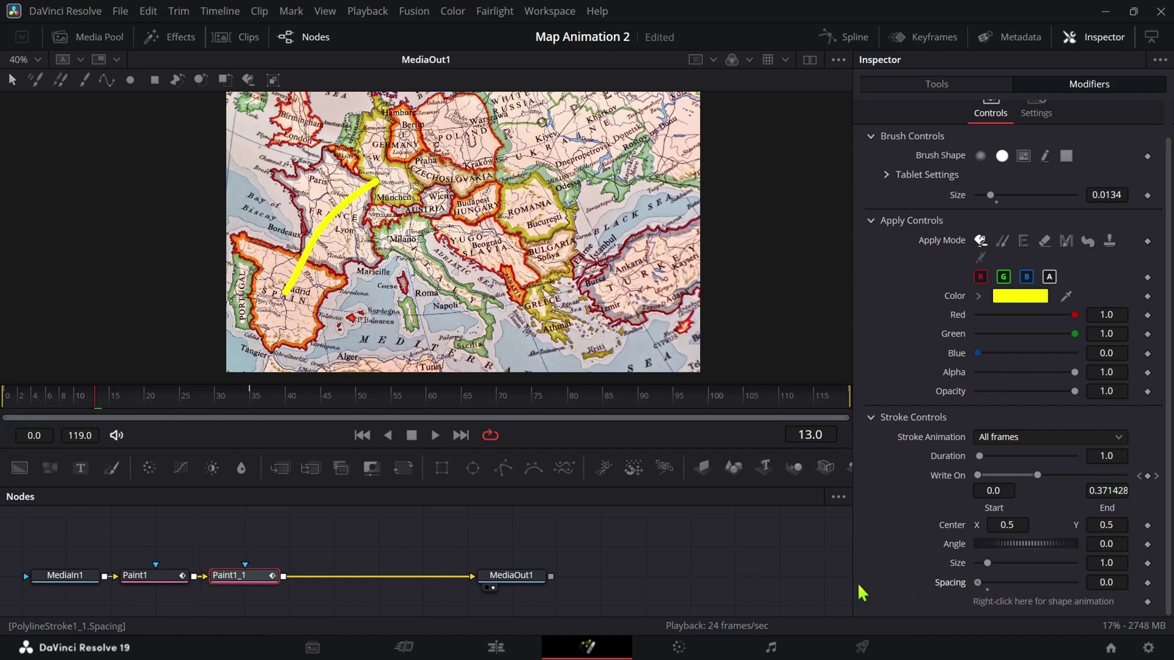
- Set the yellow stroke's Write On end to 0.001 at frame 0 and its Write On start to 0.999 at frame 35
drag(96, 405, 4, 407)
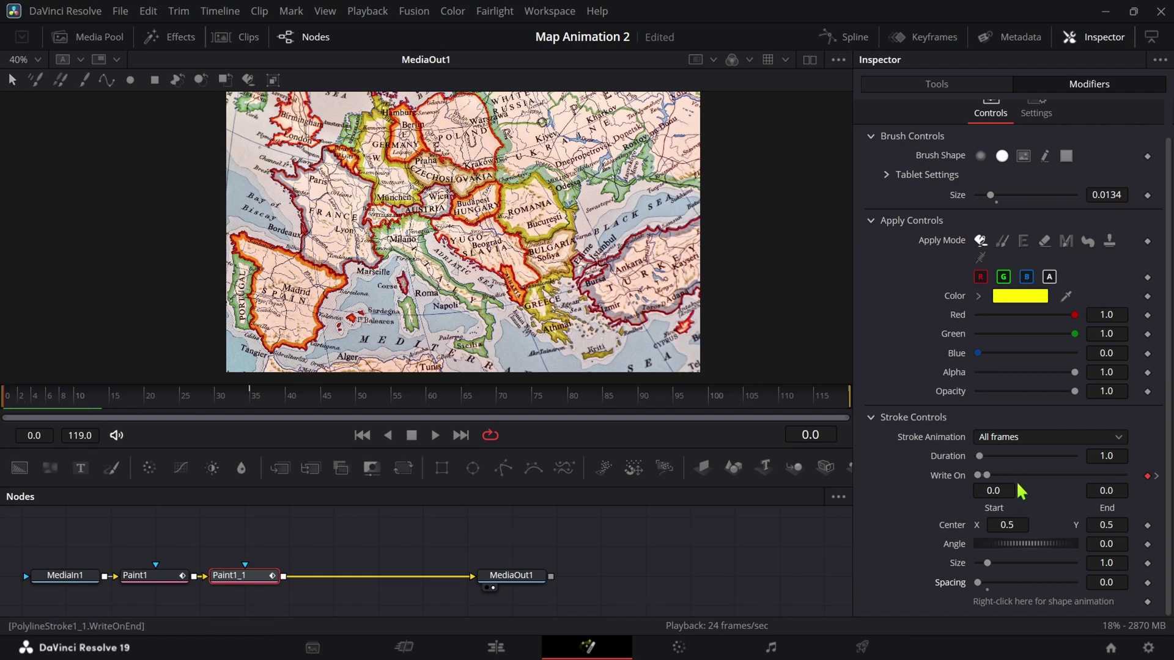
click(1118, 492)
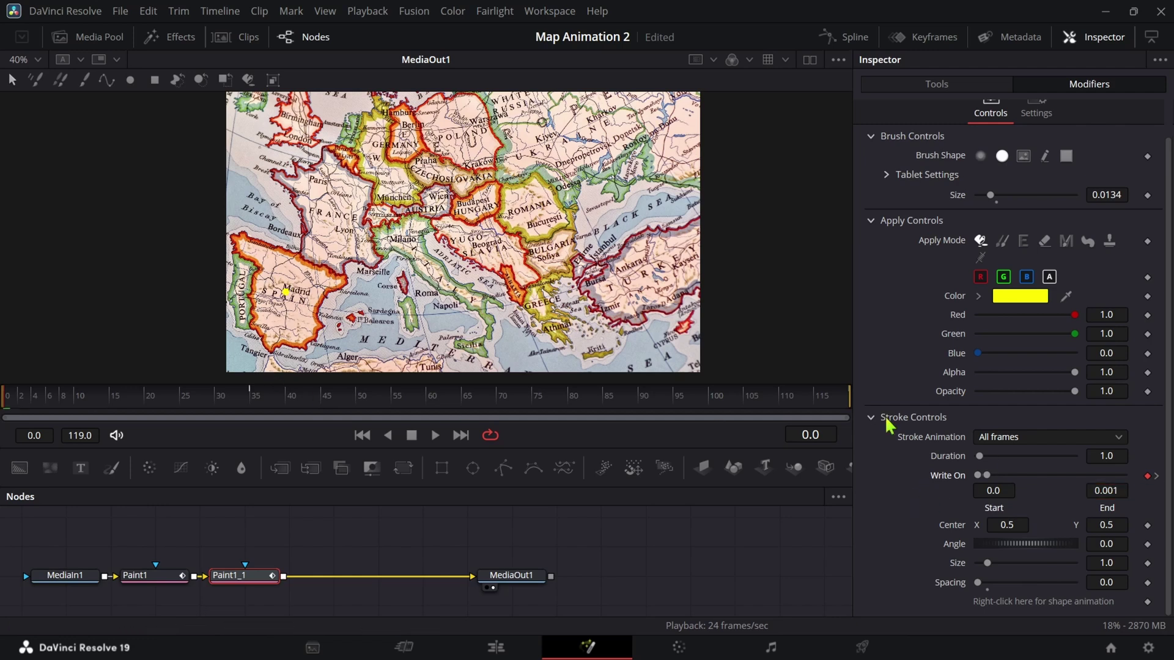
click(1157, 476)
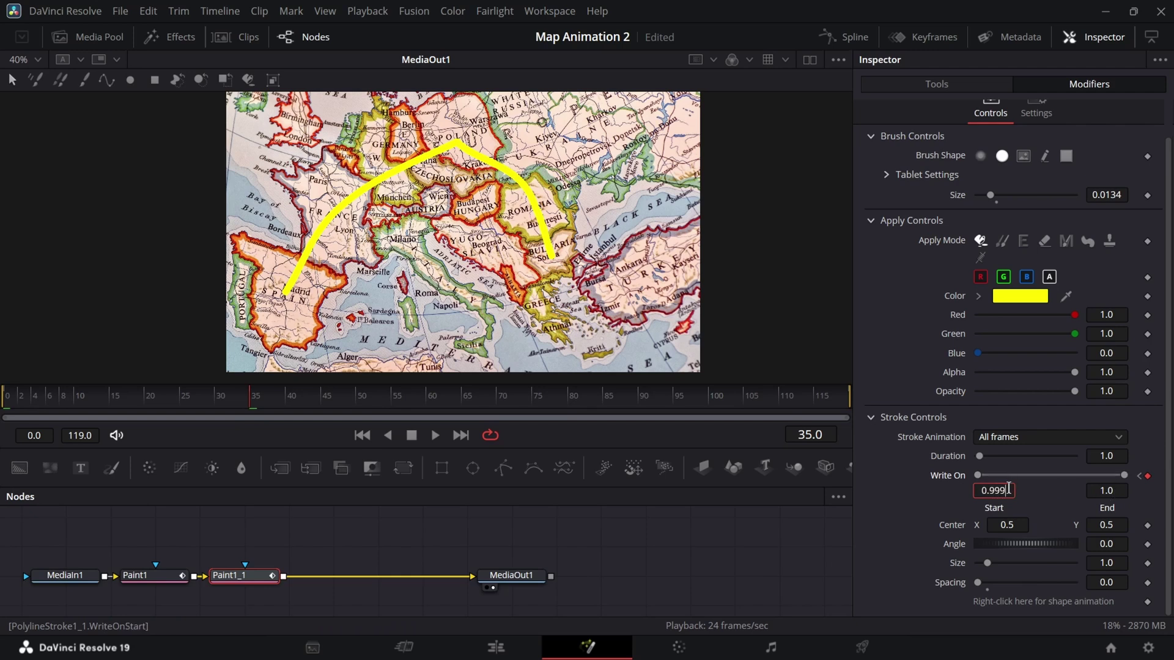
key(Return)
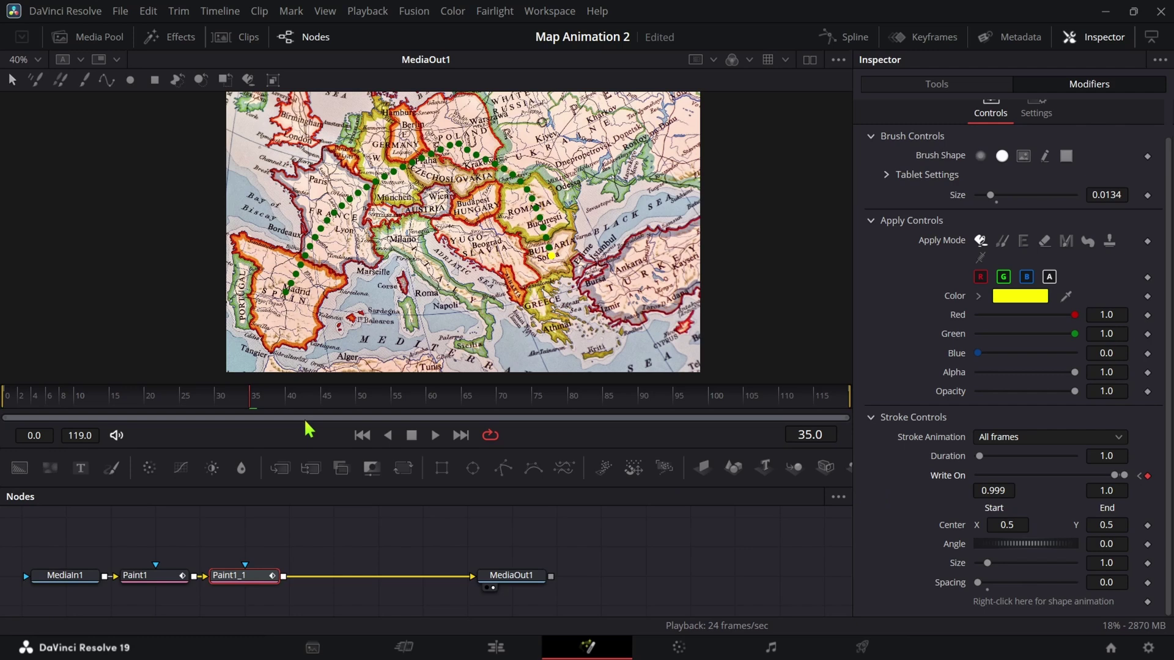
- Play the animation from frame 0 and examine up close how the yellow marker leads the green dots along the route
drag(255, 402, 9, 404)
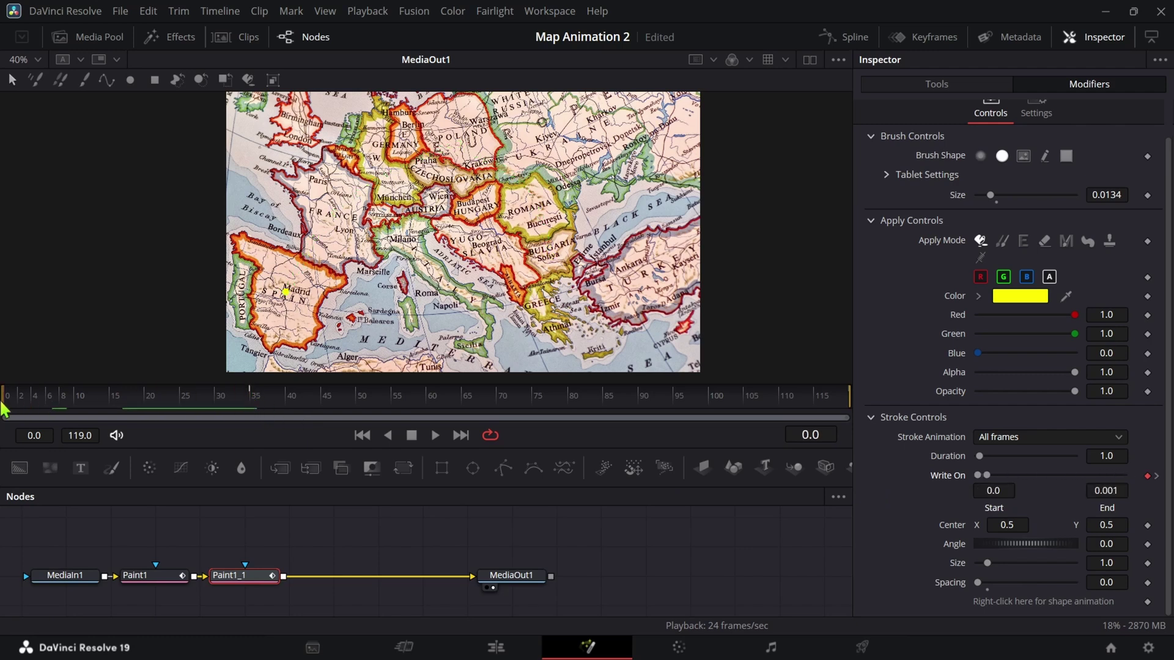
key(space)
key(space)
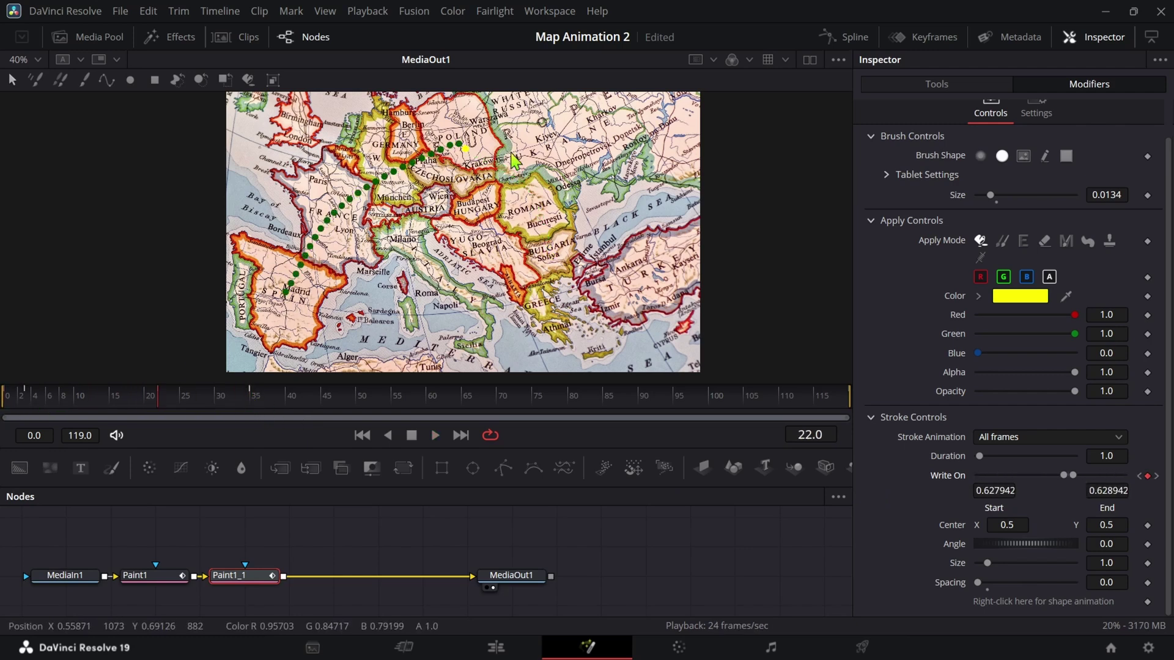
scroll(470, 239, up, 2)
scroll(472, 234, up, 2)
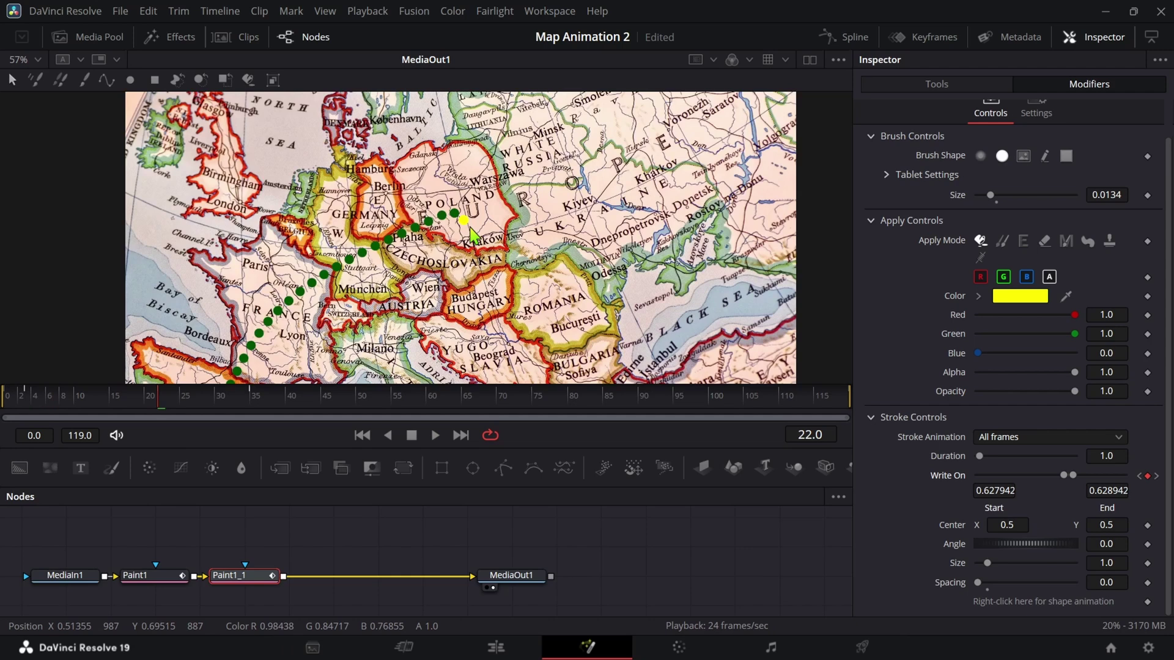
key(space)
key(space)
scroll(595, 252, down, 2)
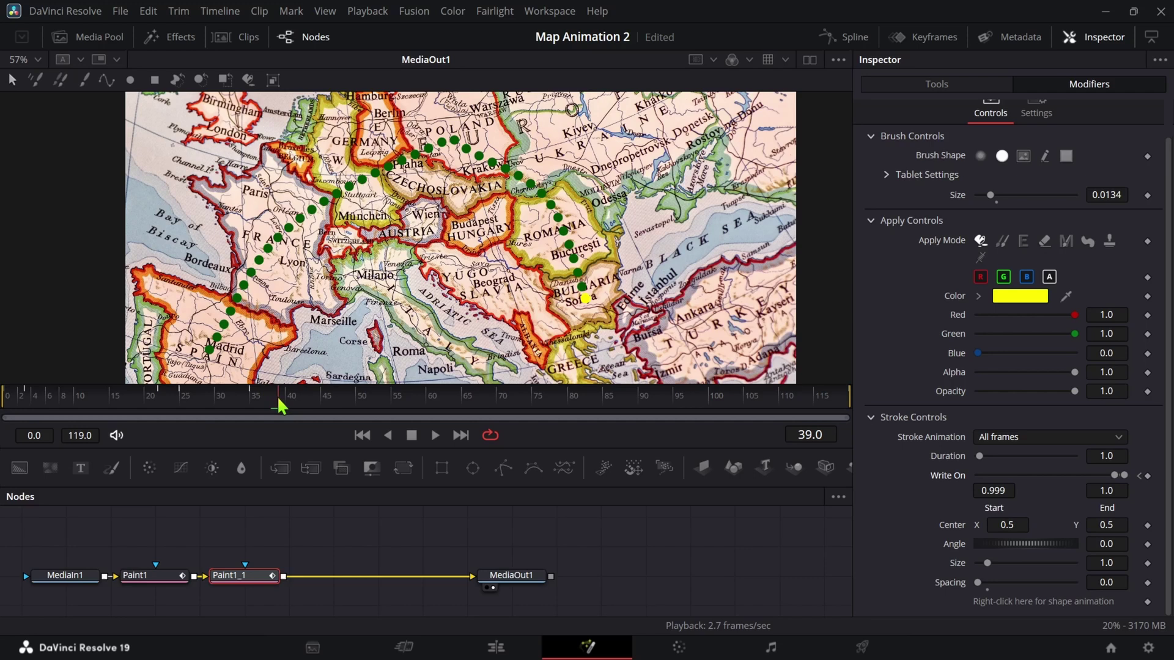
scroll(561, 296, down, 2)
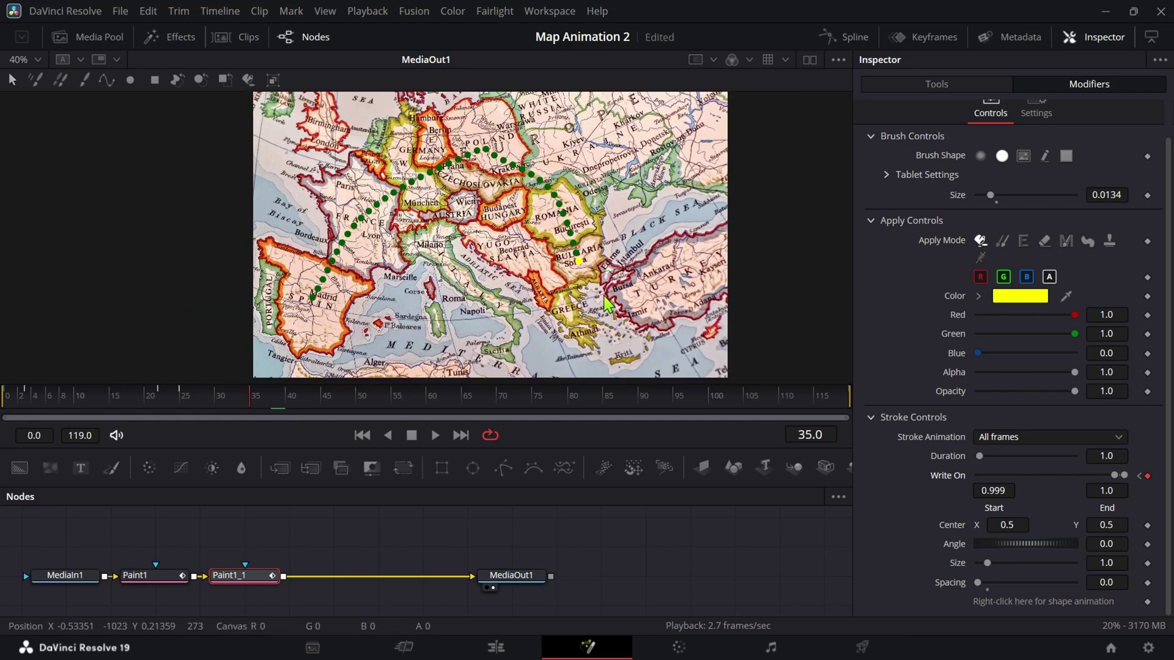
- Scrub through the early and middle frames and replay the yellow marker's movement along the whole route
mouse_move(262, 397)
mouse_down()
mouse_move(7, 398)
mouse_move(33, 416)
mouse_up()
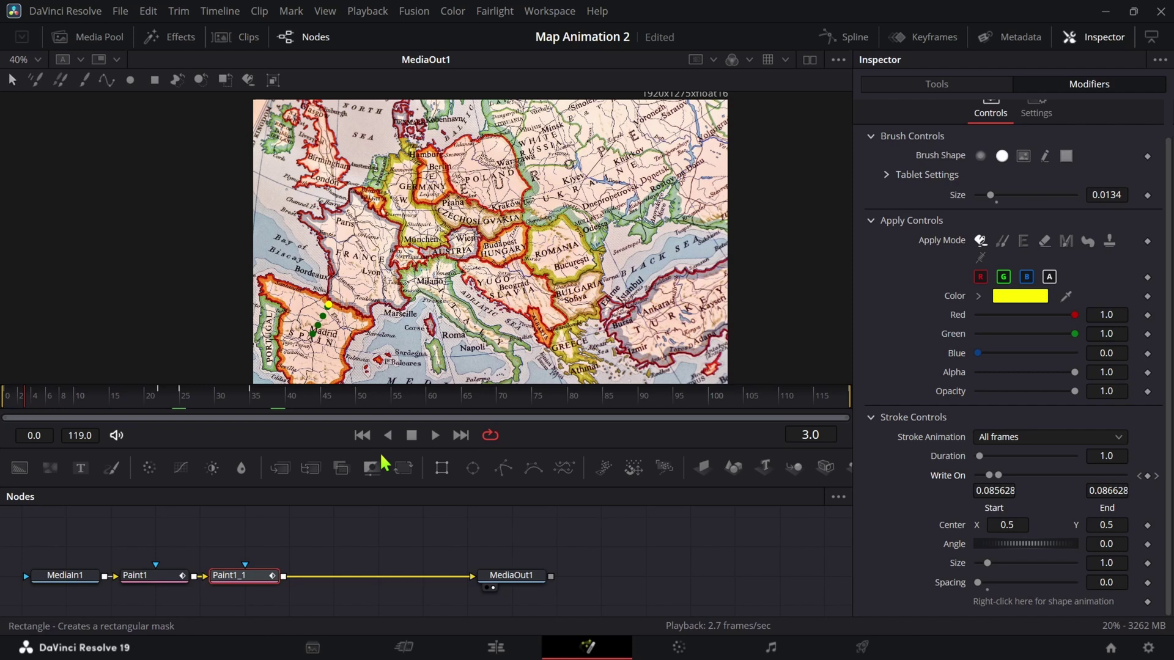
click(163, 397)
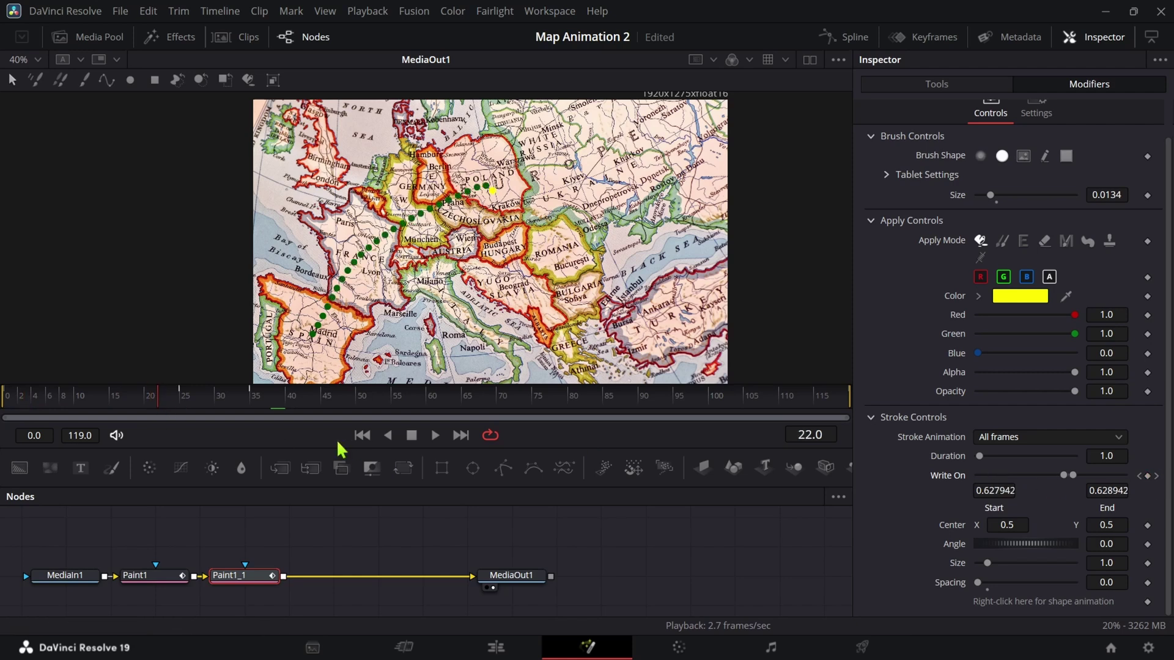
click(182, 394)
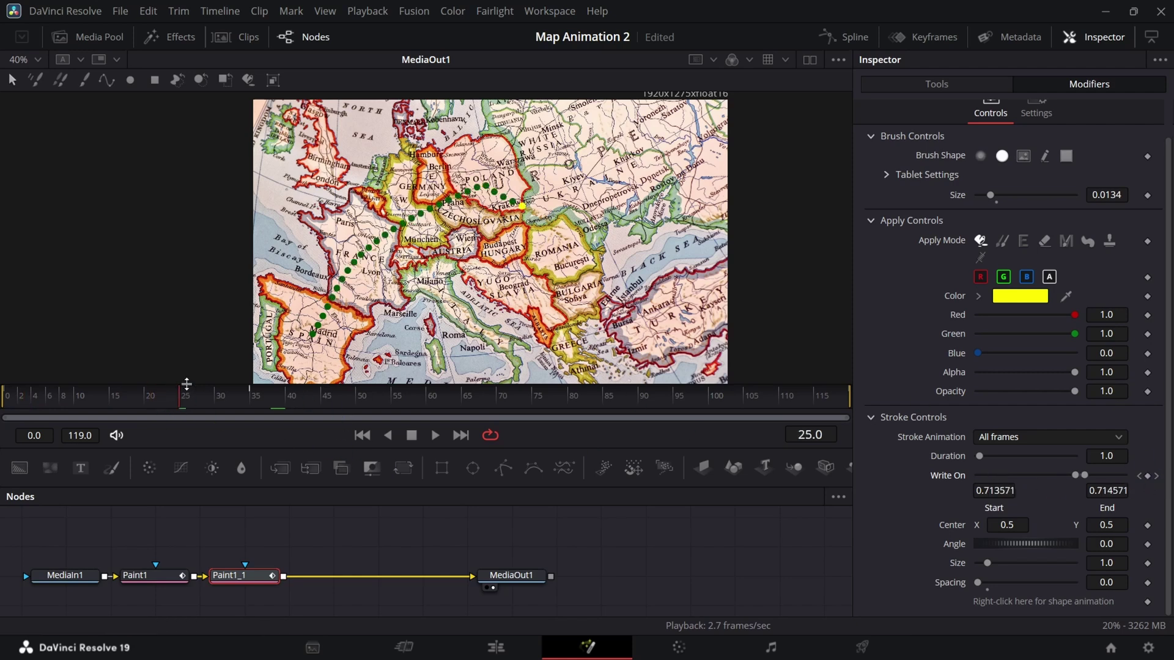
mouse_move(181, 400)
mouse_down()
mouse_move(237, 406)
mouse_move(19, 397)
mouse_up()
key(space)
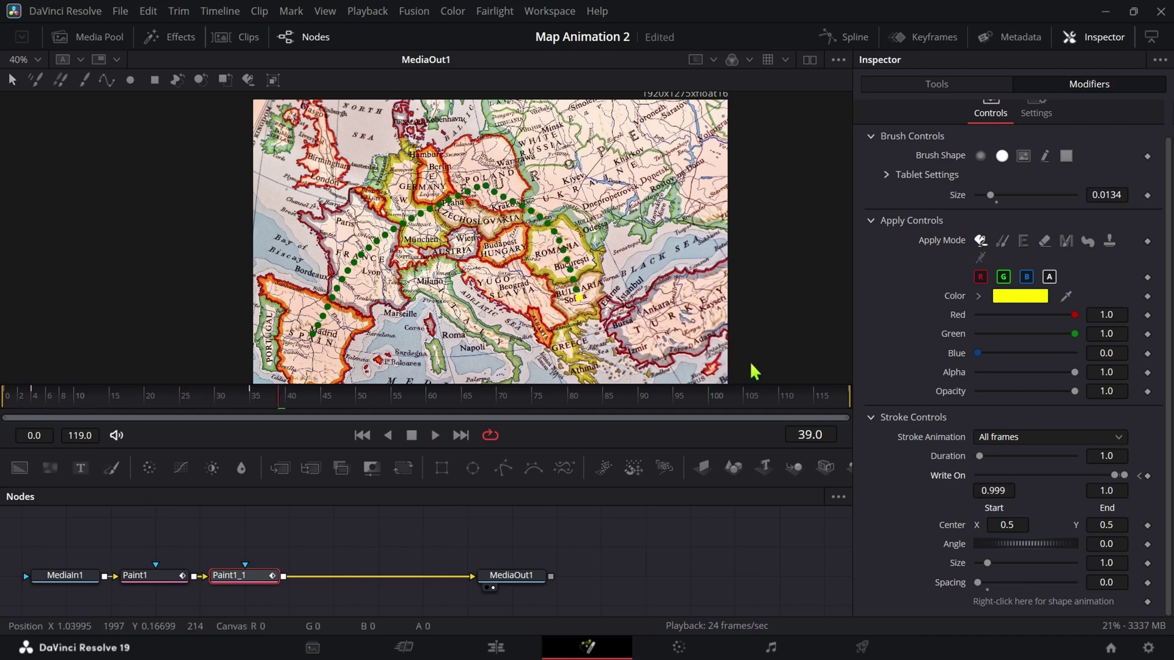
- Change the yellow stroke's brush shape to an image brush that uses the airplane clip E:\ii.png as its source
scroll(1047, 218, up, 1)
click(1022, 194)
scroll(1063, 388, down, 2)
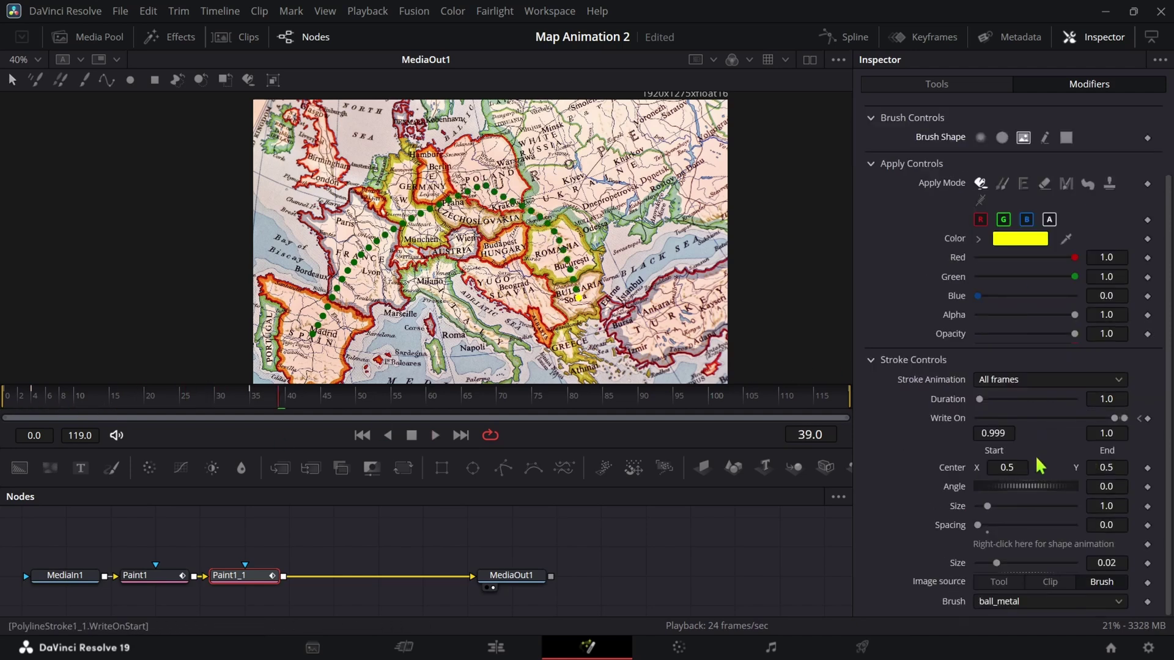
click(1050, 582)
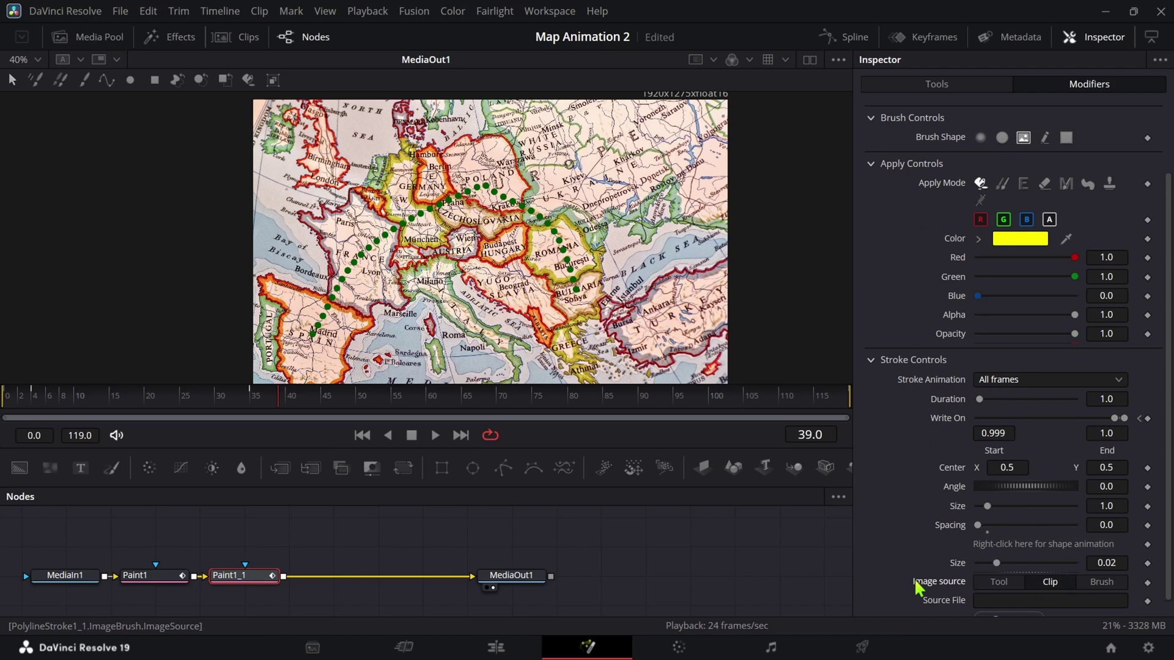
scroll(920, 588, down, 1)
click(1009, 601)
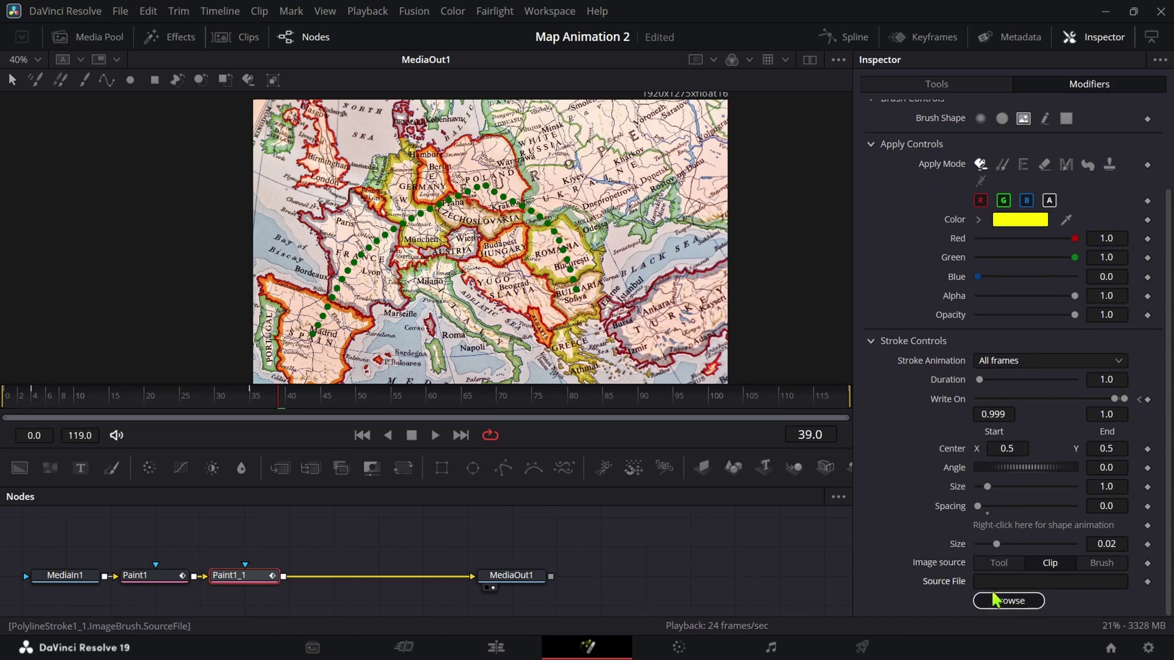
scroll(825, 238, down, 5)
scroll(824, 233, down, 4)
click(1032, 287)
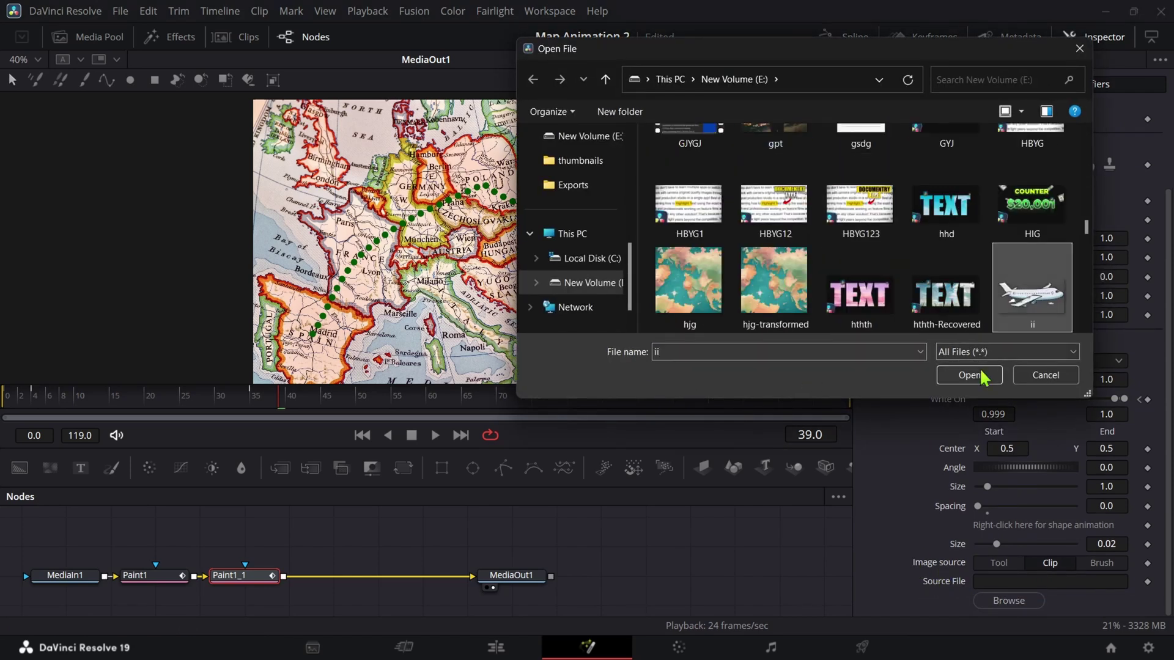
click(972, 377)
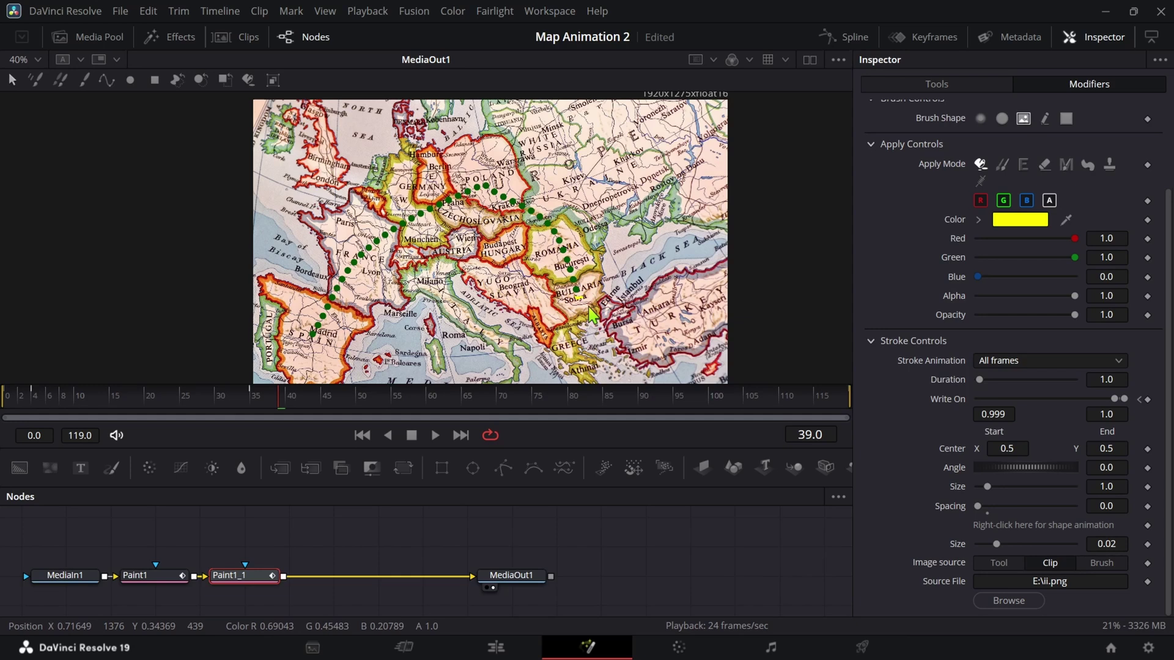
- Switch the airplane stroke's apply mode to Merge and enlarge its brush size to 0.0732
scroll(578, 303, up, 8)
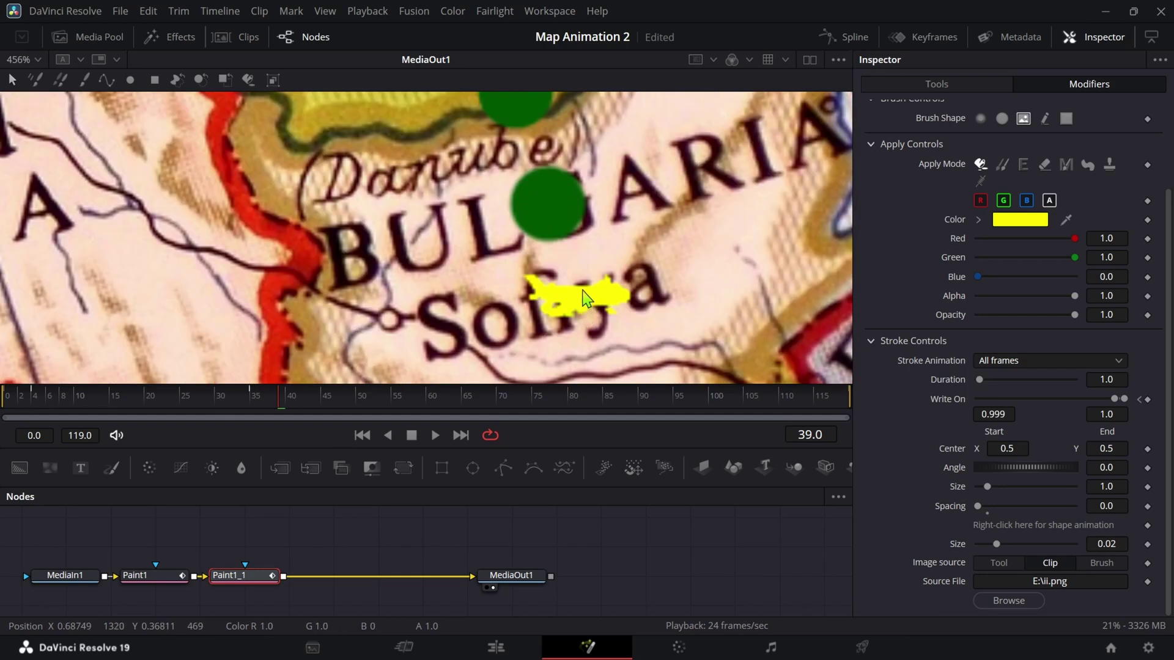
click(1066, 166)
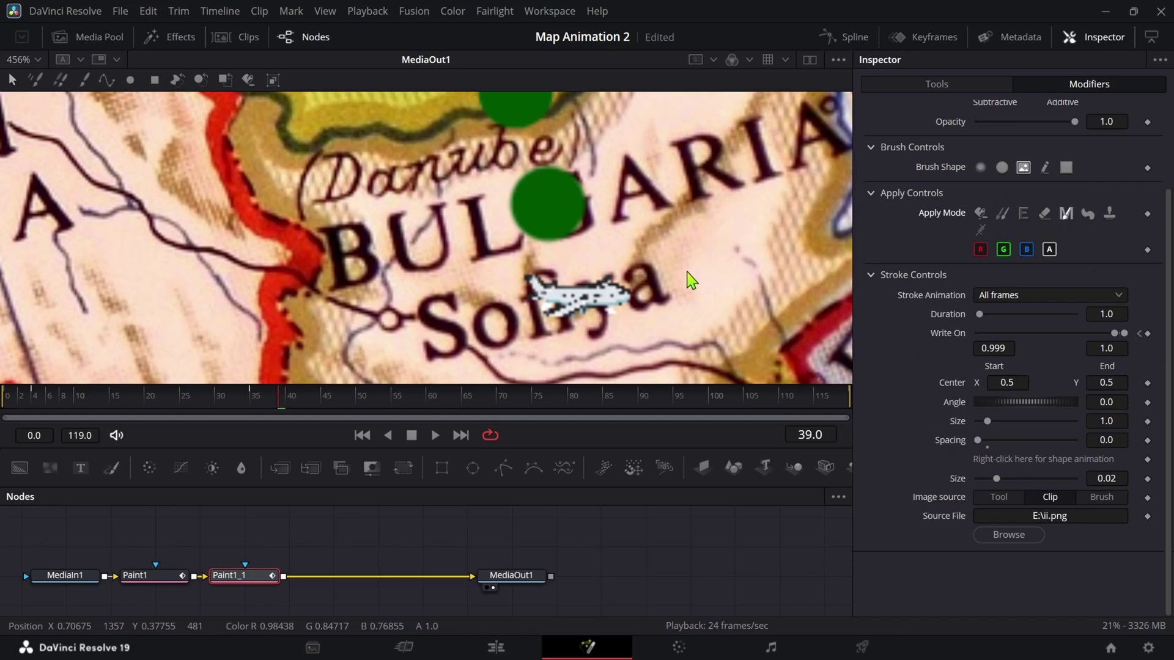
scroll(686, 277, down, 4)
scroll(692, 285, up, 2)
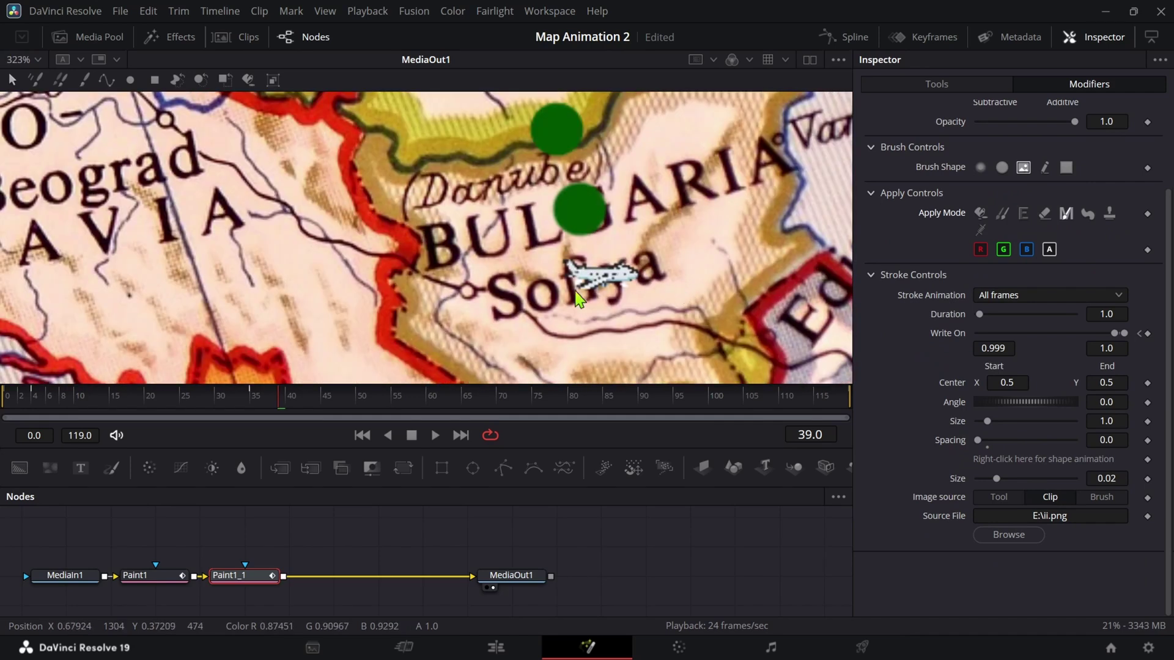
scroll(642, 262, down, 3)
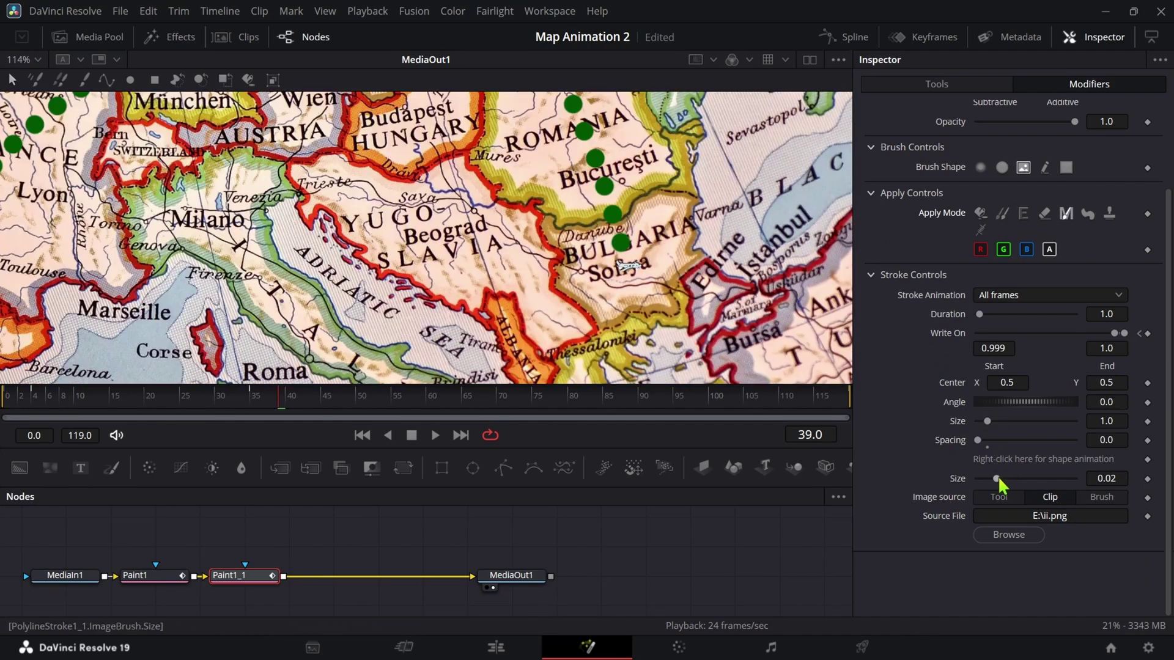
drag(1000, 486, 1051, 494)
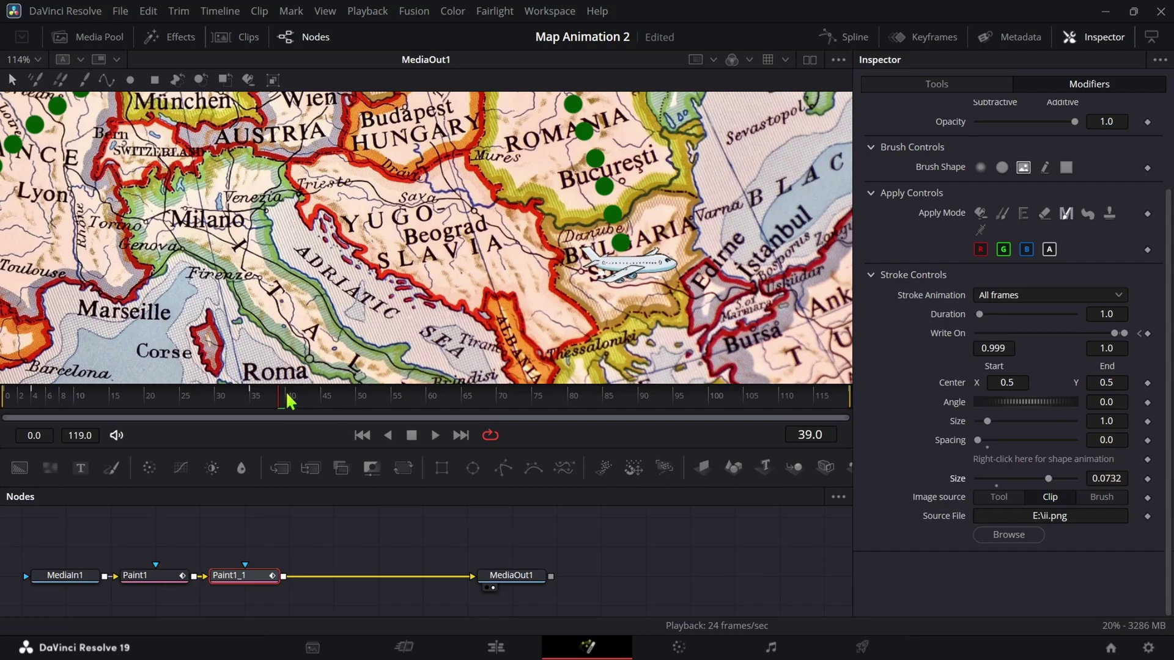
- Fit the whole map in the viewer and scrub through the airplane's flight, returning the playhead to frame 0
drag(274, 400, 5, 401)
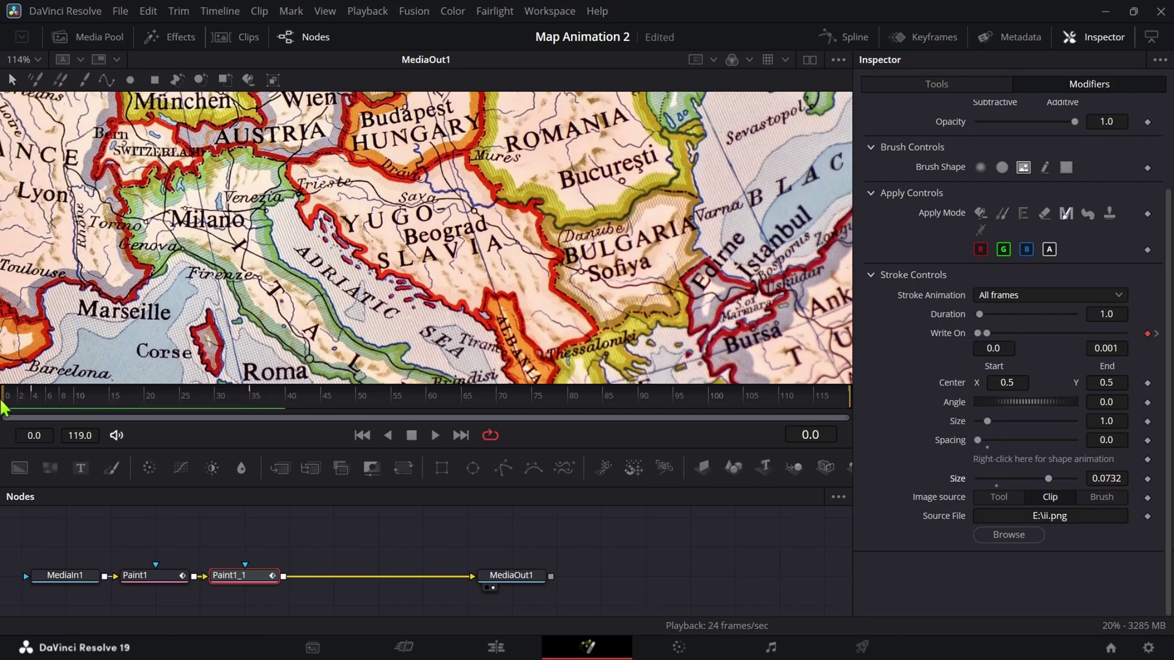
scroll(247, 309, down, 2)
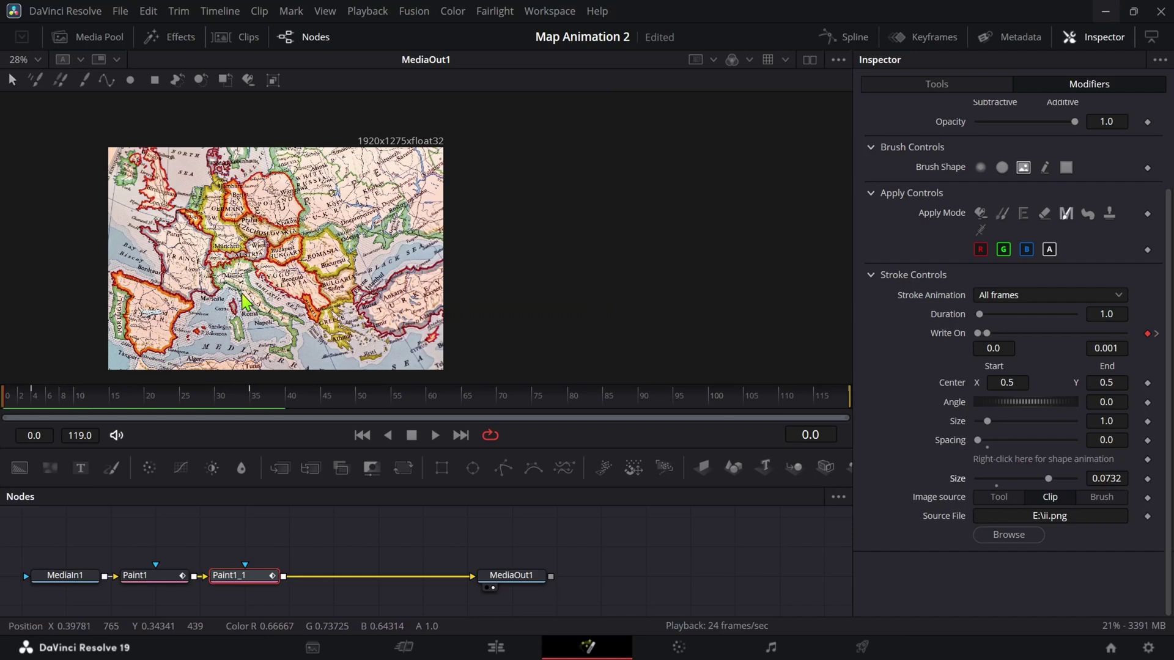
scroll(241, 303, up, 1)
scroll(240, 304, down, 1)
click(37, 63)
click(57, 82)
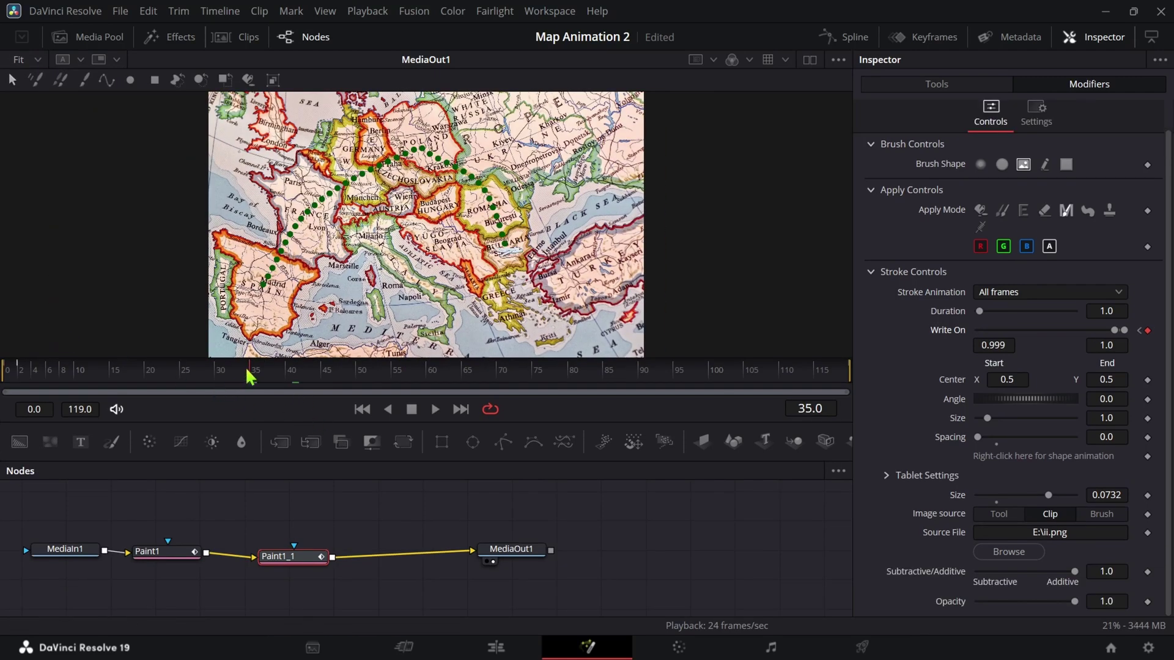
drag(249, 376, 21, 387)
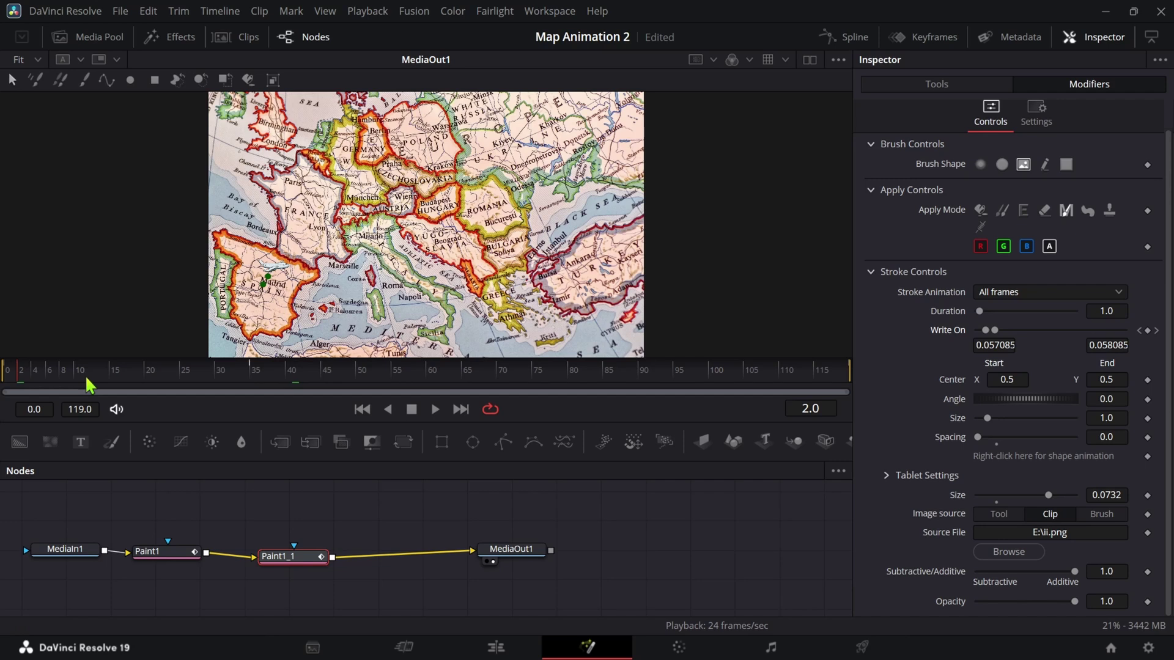
click(5, 382)
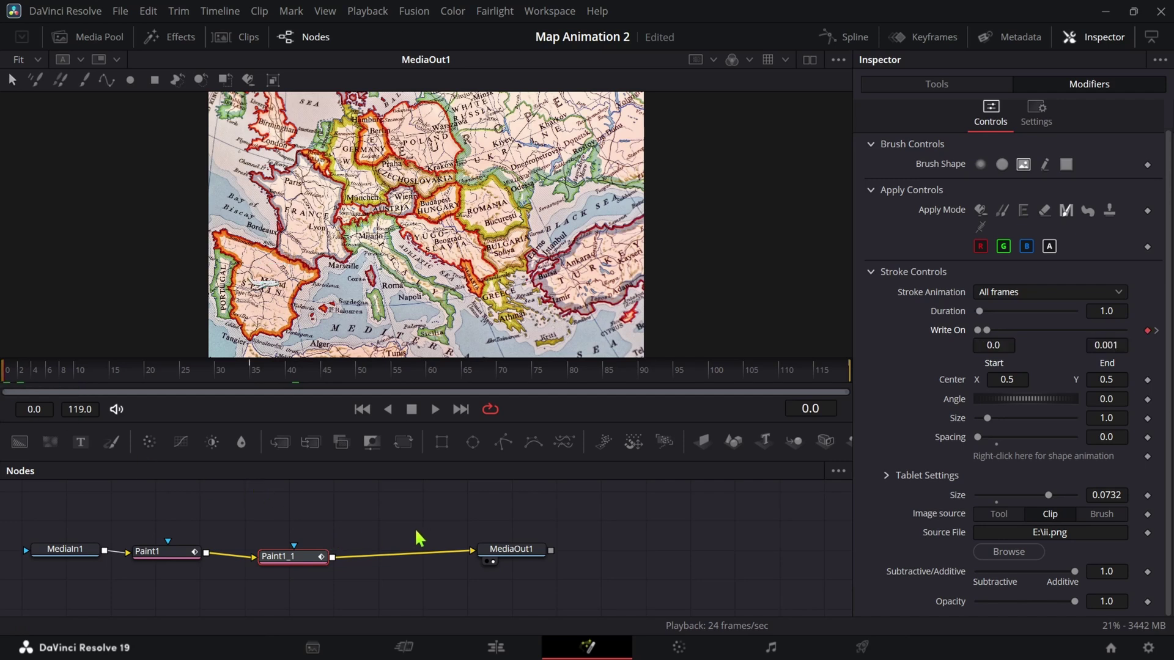
- Smooth the stroke Write On keyframes of both Paint nodes in the spline editor so the flight eases in and out
click(840, 42)
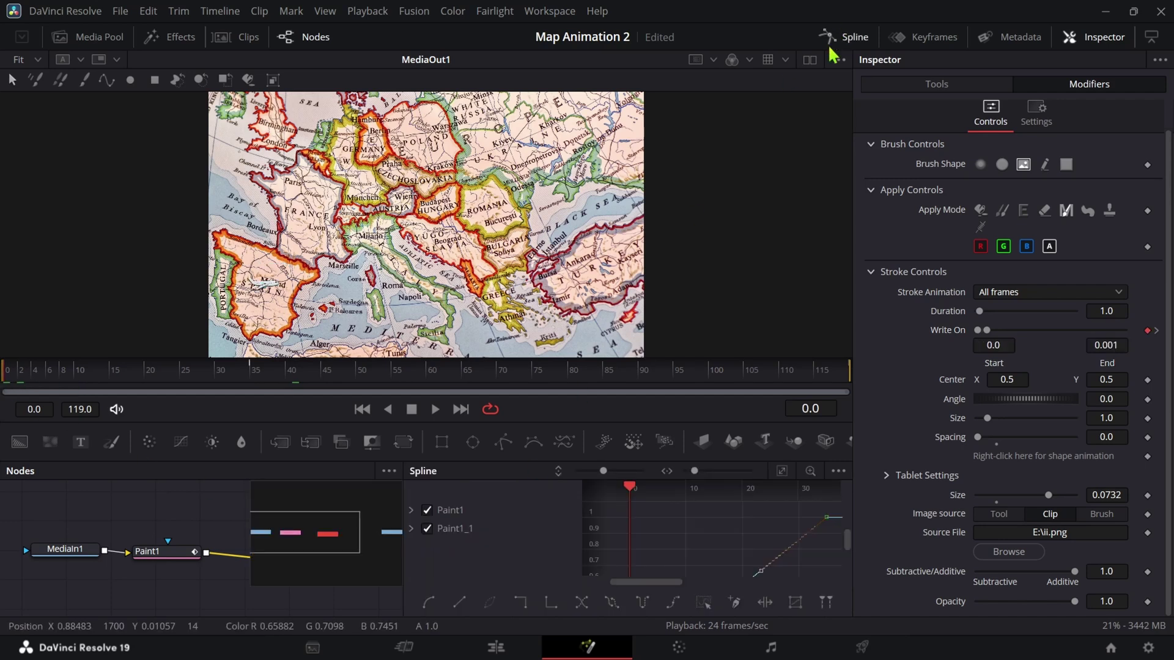
click(784, 474)
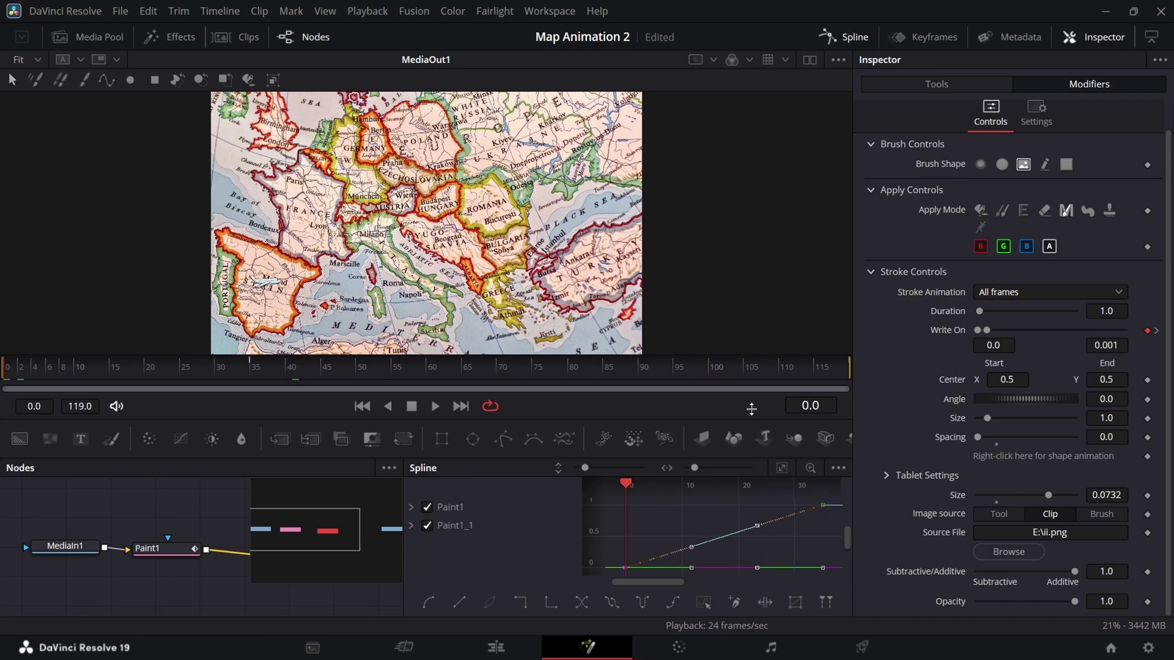
drag(751, 409, 751, 250)
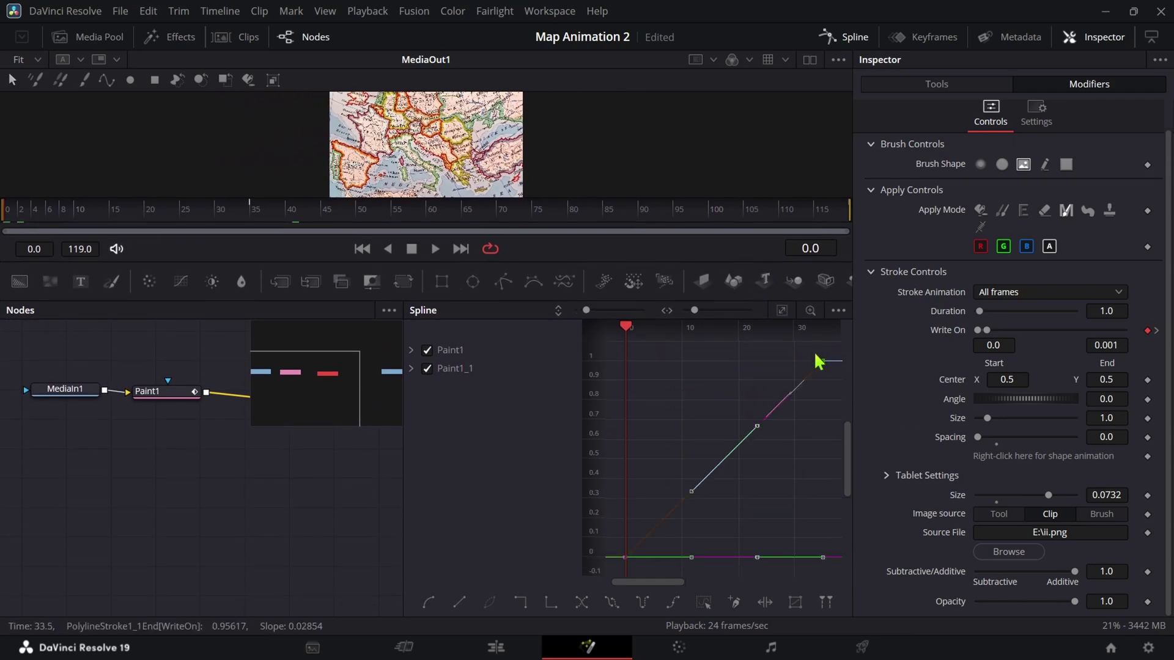
drag(832, 347, 616, 560)
key(shift+s)
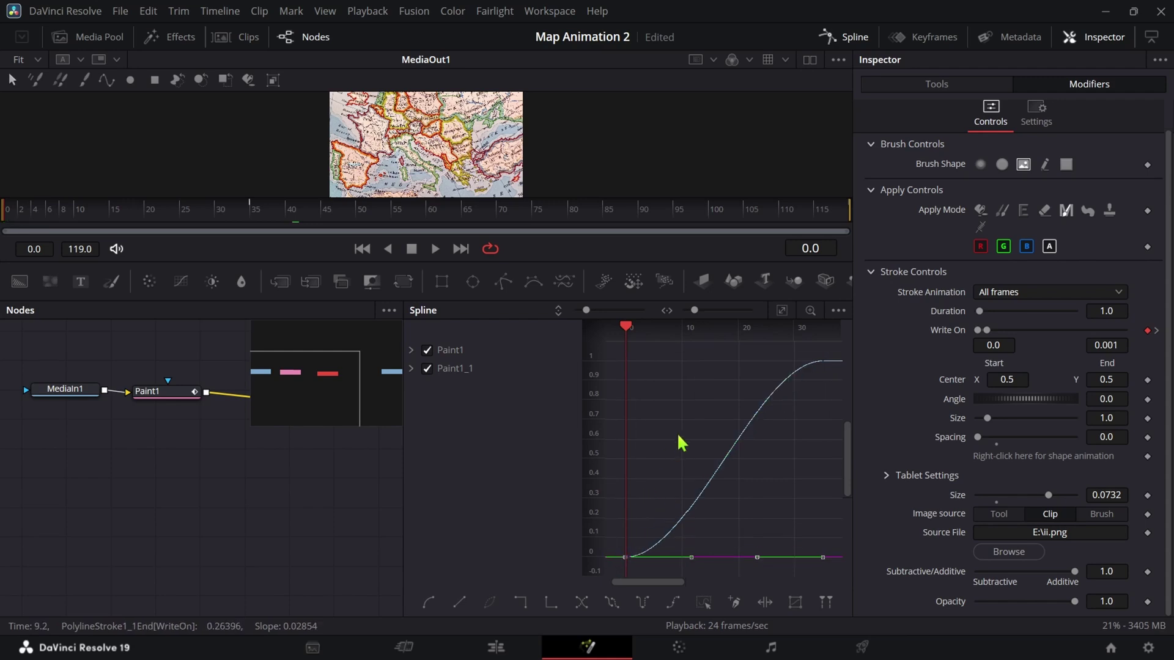
click(855, 37)
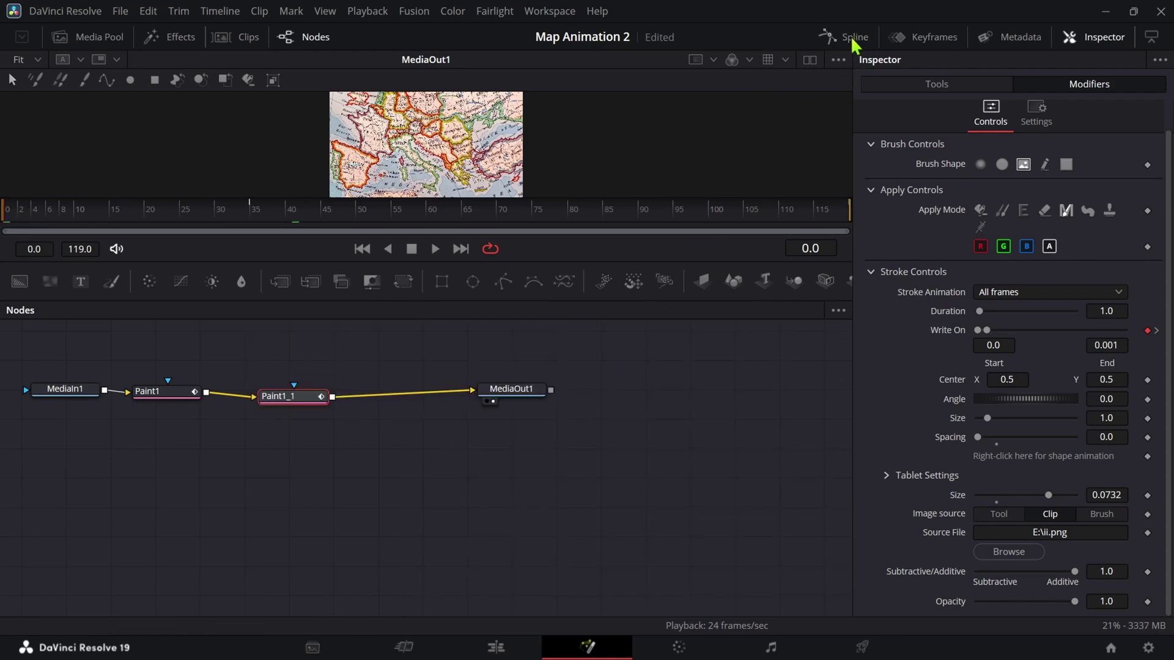
drag(788, 298, 788, 483)
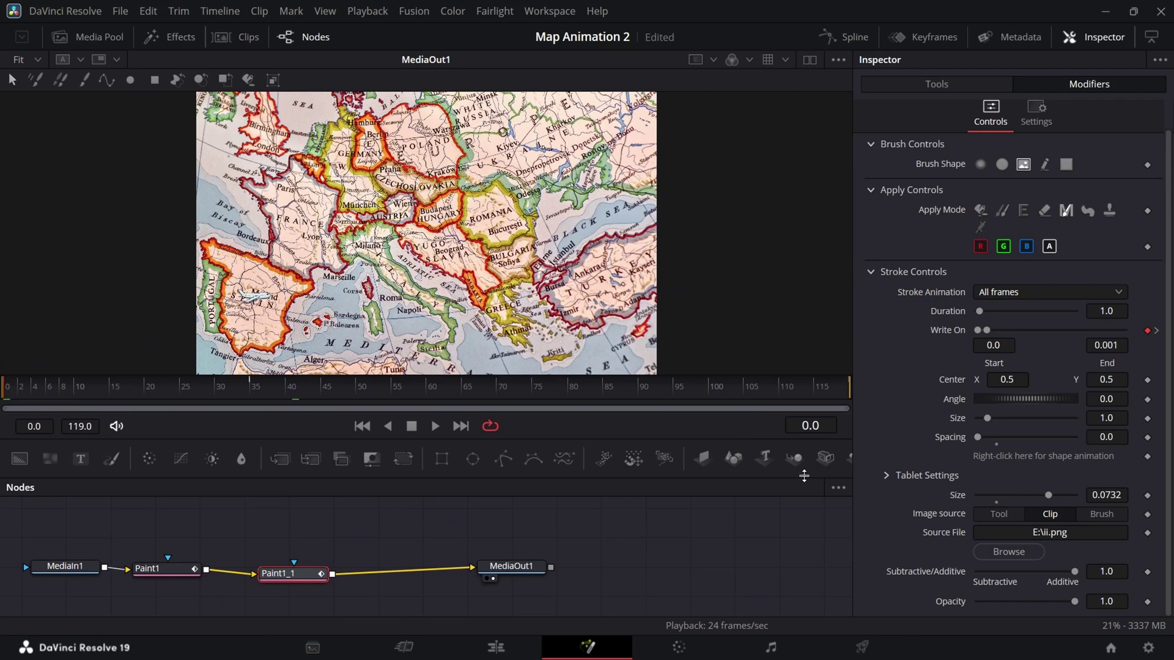
- Play the map animation on the Edit page timeline, including full screen, and return the playhead to the start
click(532, 645)
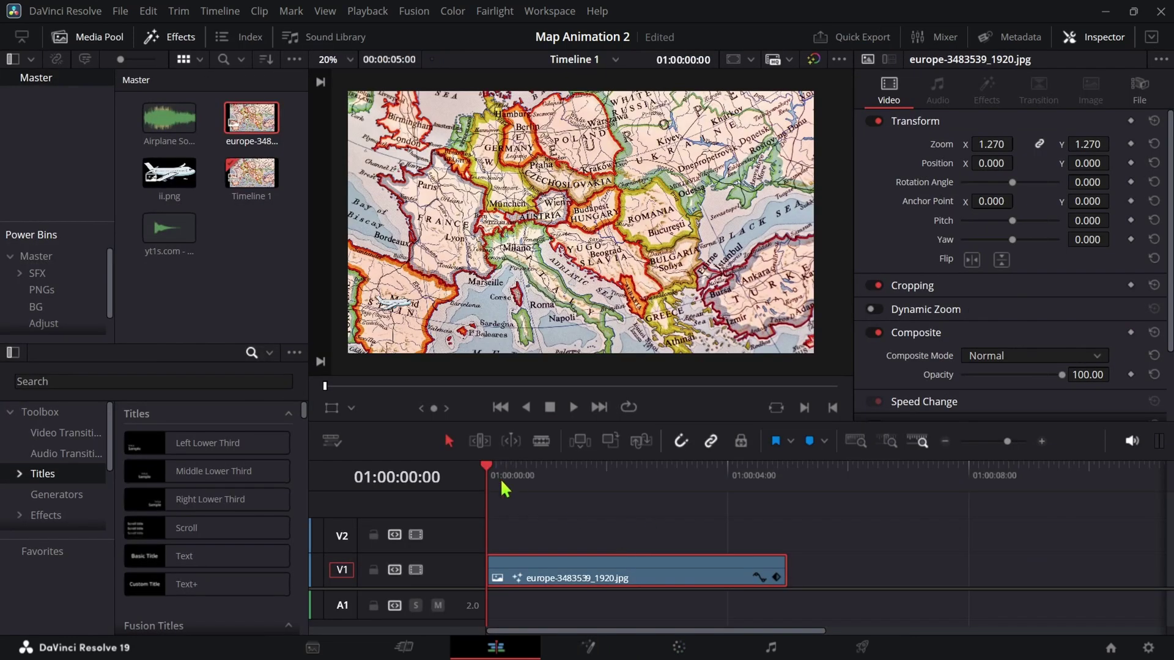
key(space)
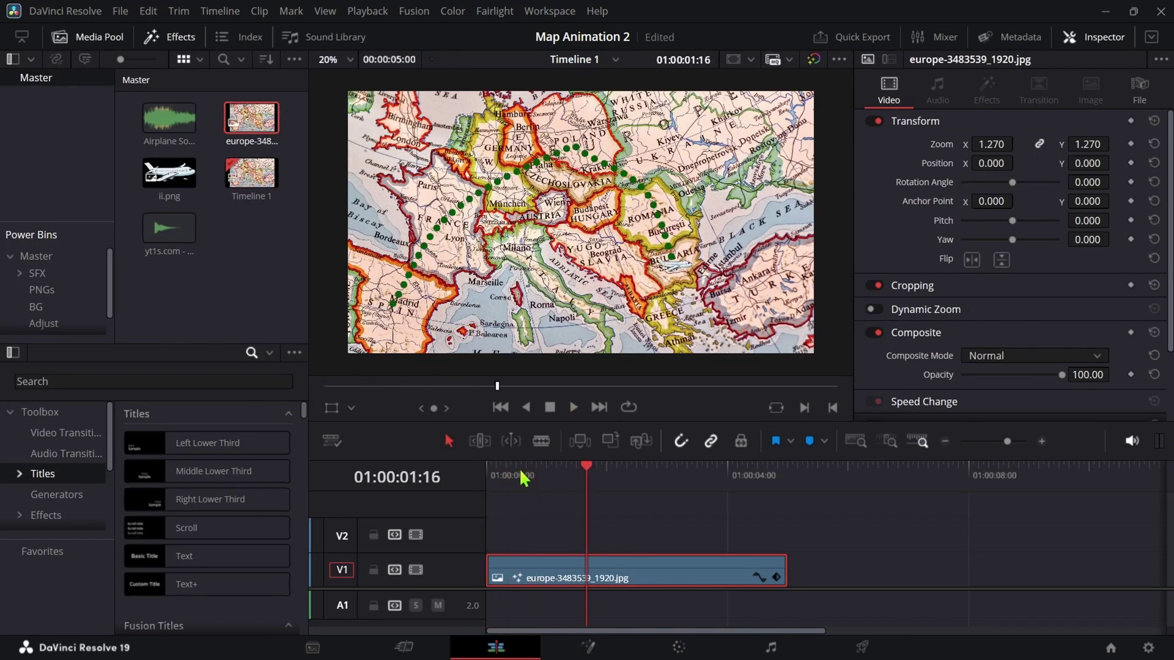
key(ctrl+f)
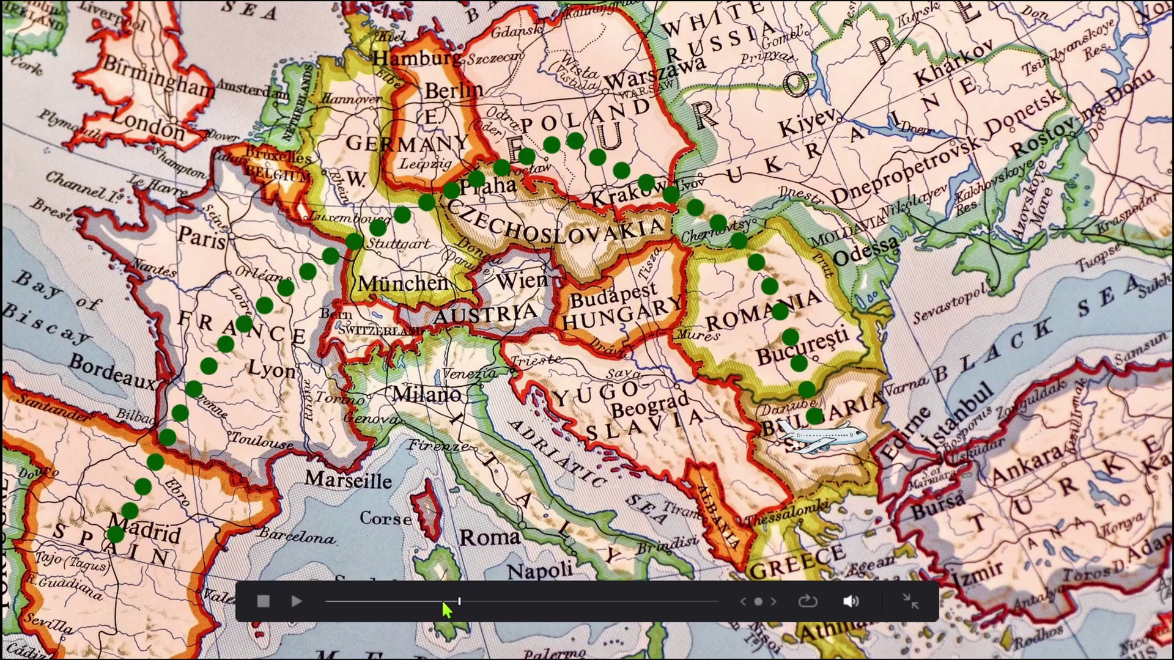
drag(445, 602, 292, 605)
click(293, 604)
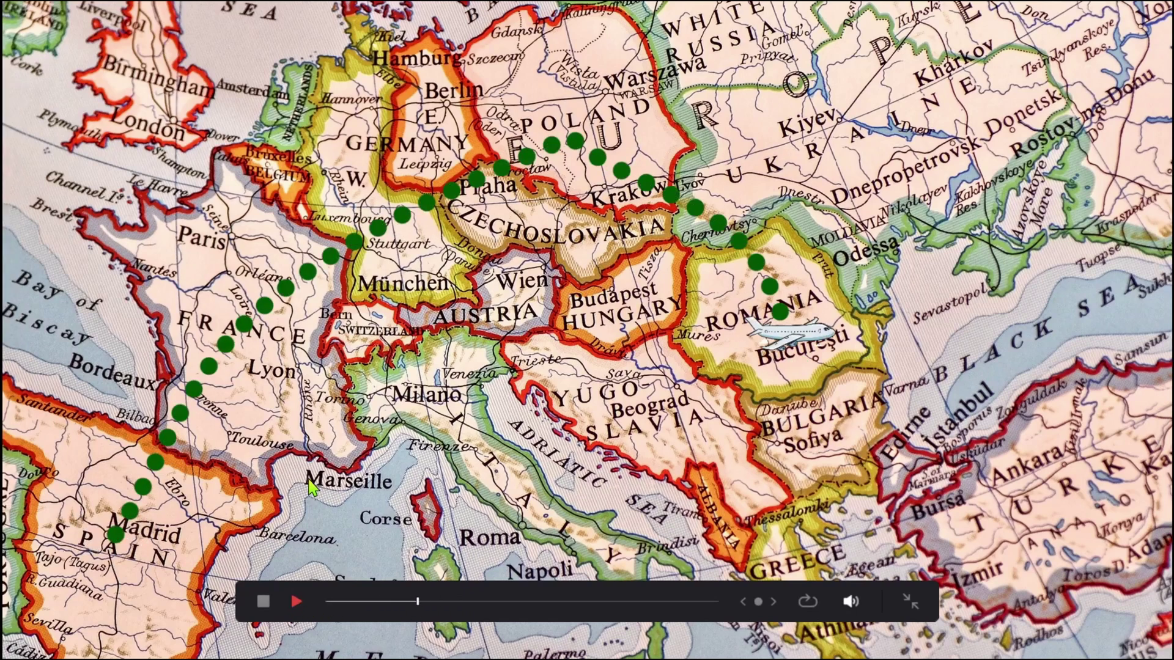
click(909, 603)
key(Home)
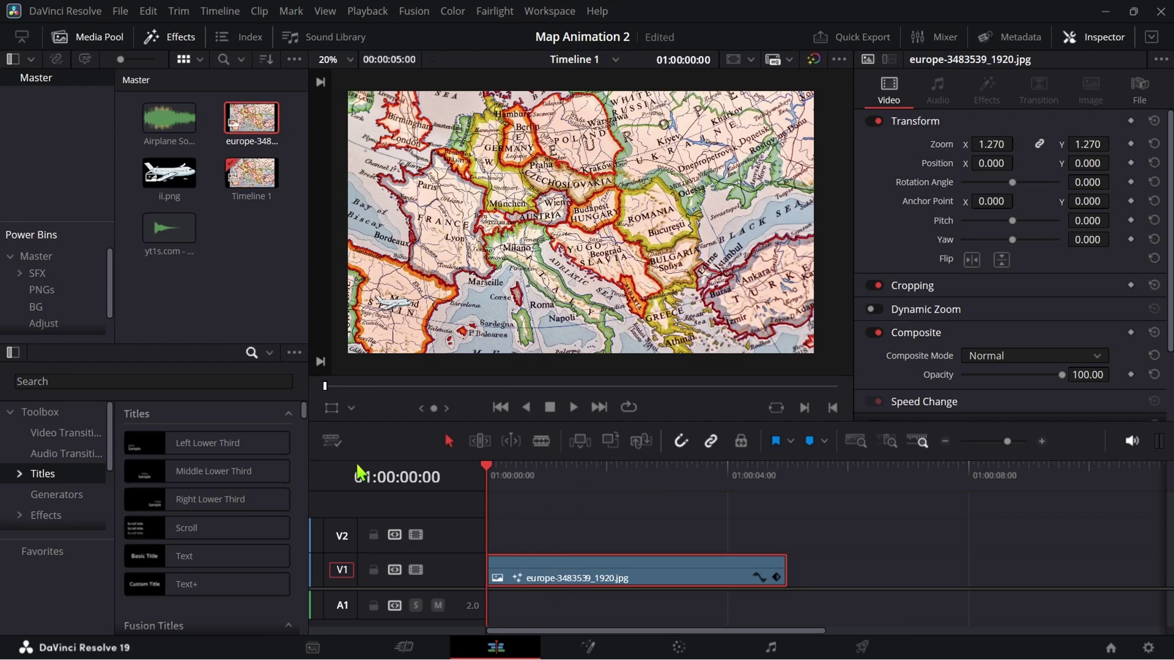
- Place an Adjustment Clip on track V2 above the whole map clip
click(266, 380)
text(adjus)
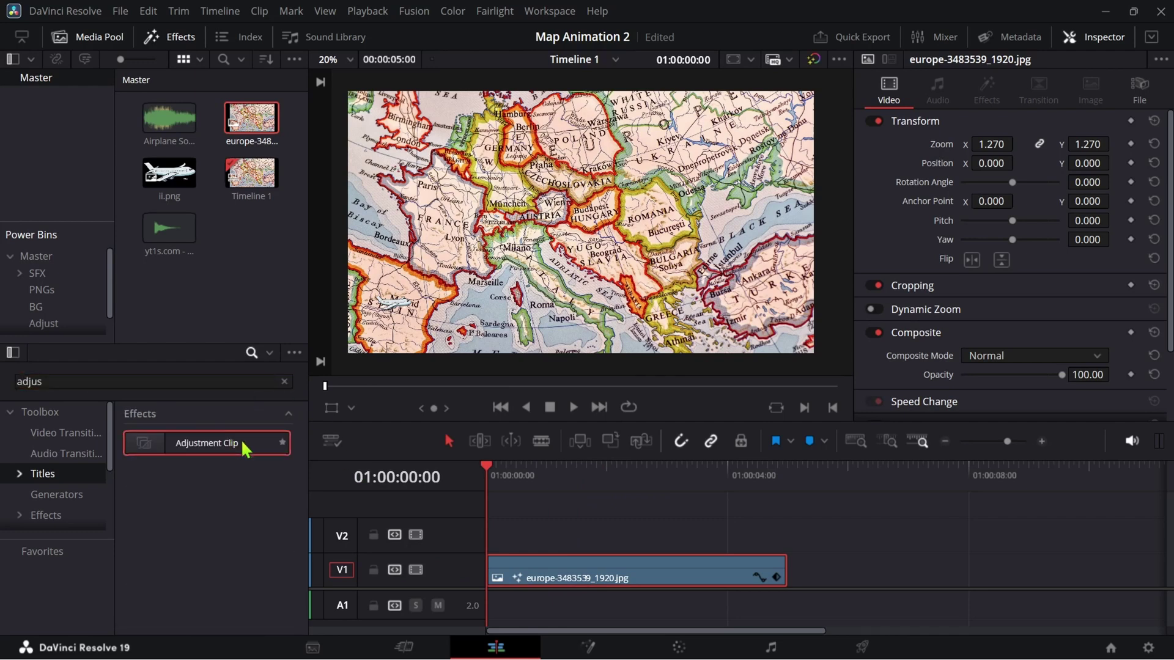
drag(242, 443, 519, 538)
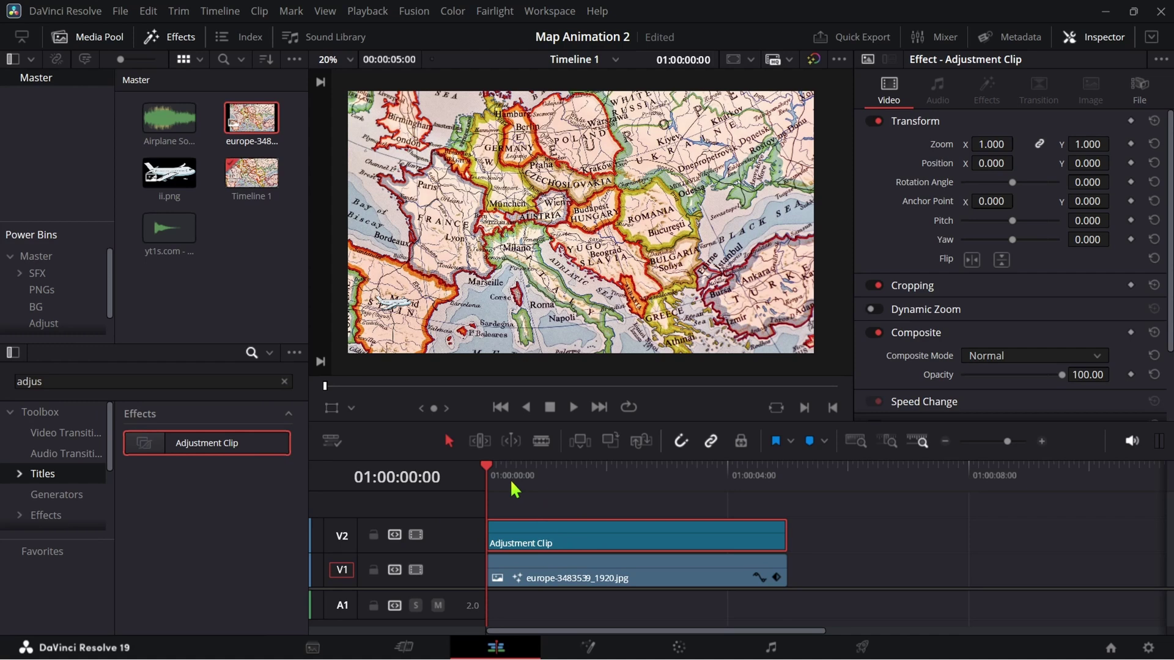
- Apply a Vignette to the adjustment clip with size 0.729, anamorphism 1.800 and softness 0.558
click(284, 381)
text(vigne)
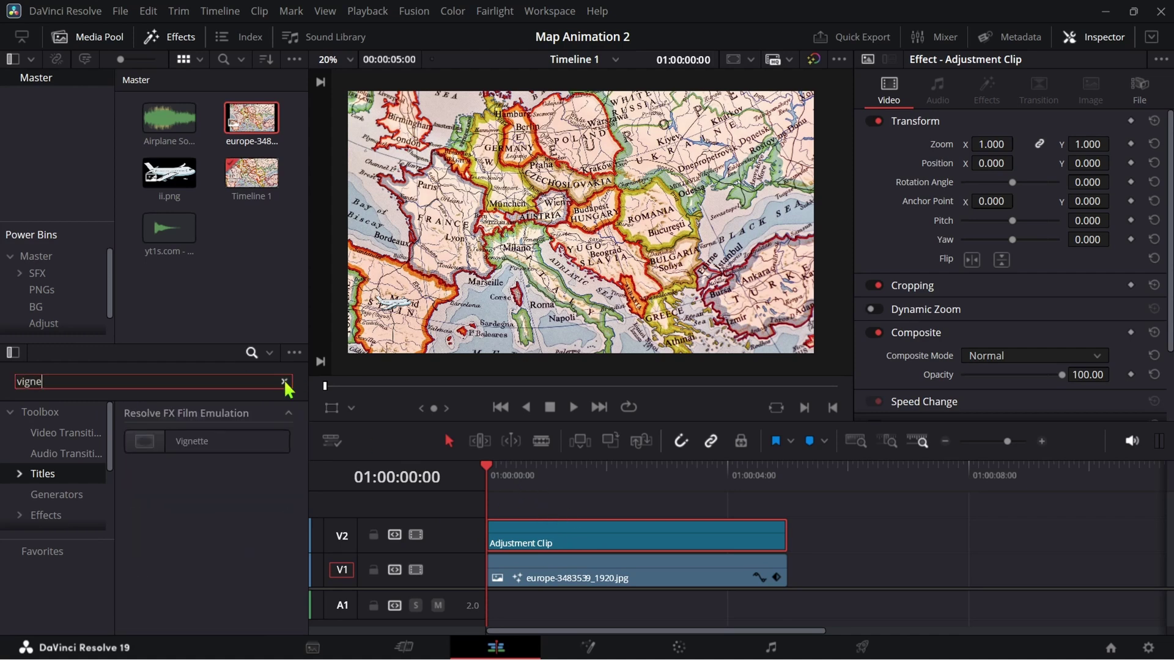
drag(216, 441, 672, 538)
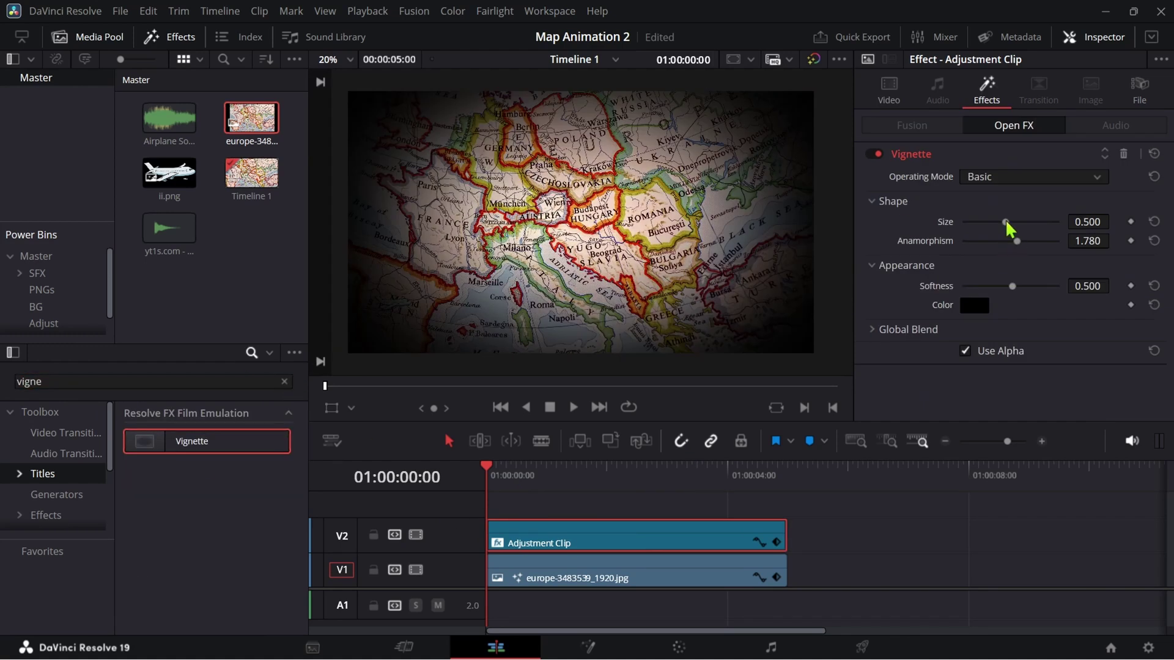
drag(1005, 221, 1018, 287)
- Apply a Radial Blur to the adjustment clip and lower its smooth strength to 0.233
click(284, 382)
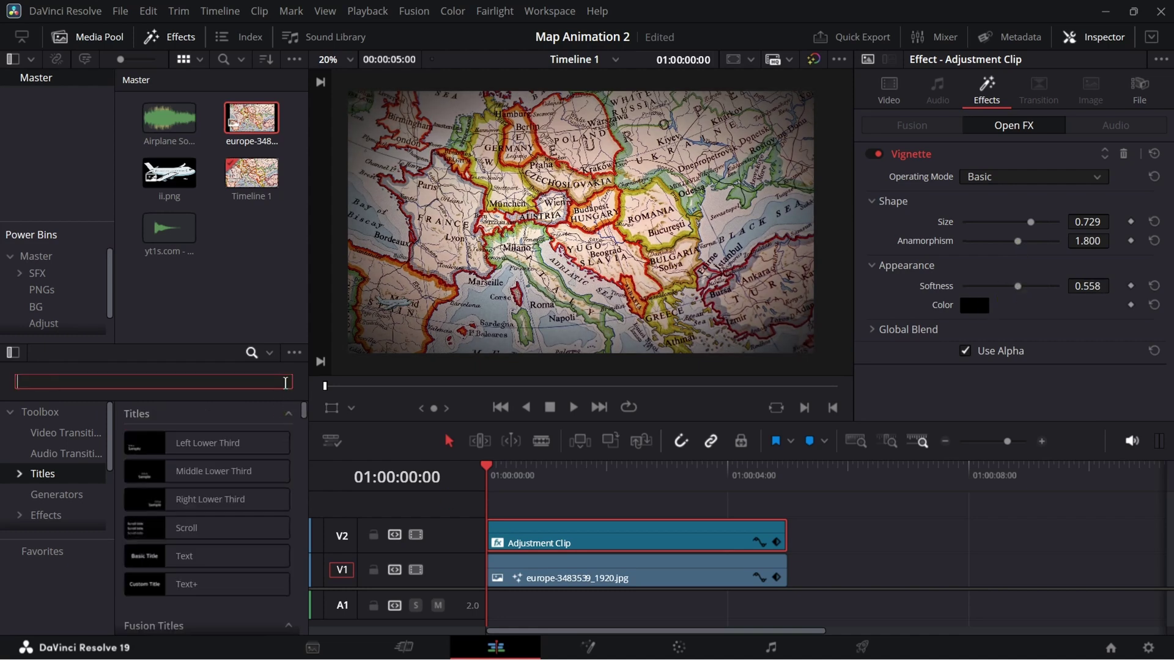
text(radial b;l)
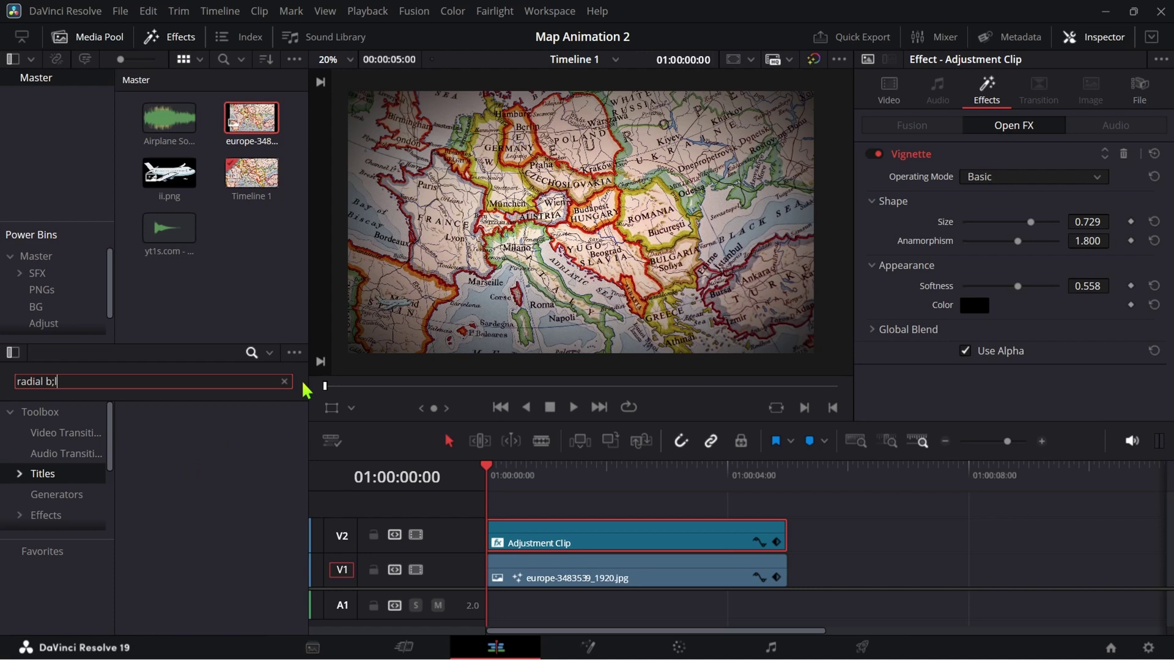
key(BackSpace)
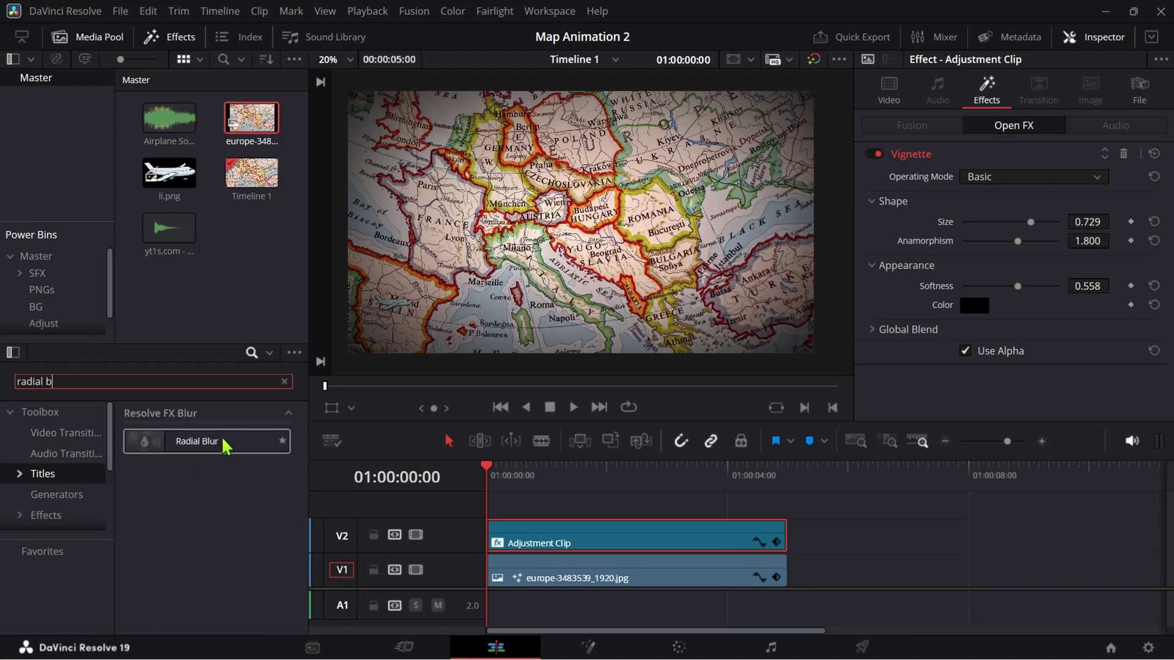
drag(270, 440, 642, 538)
drag(1008, 202, 989, 197)
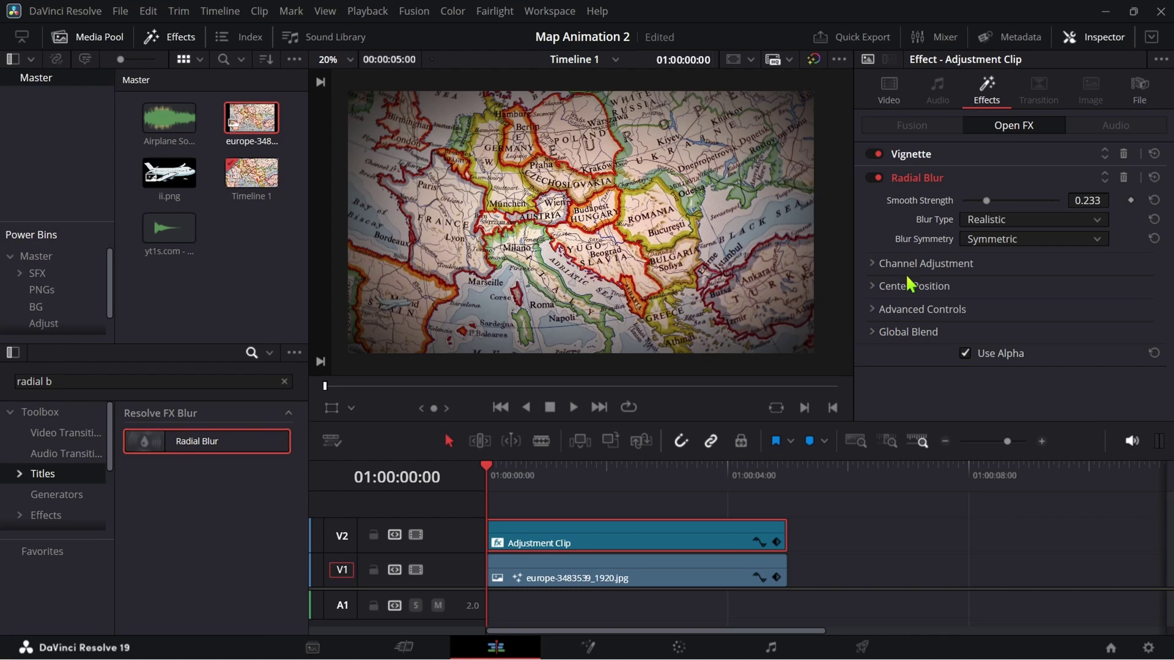
- Keyframe the adjustment clip's transform at the timeline start with zoom 1.410 and position X 746, Y 347
click(891, 98)
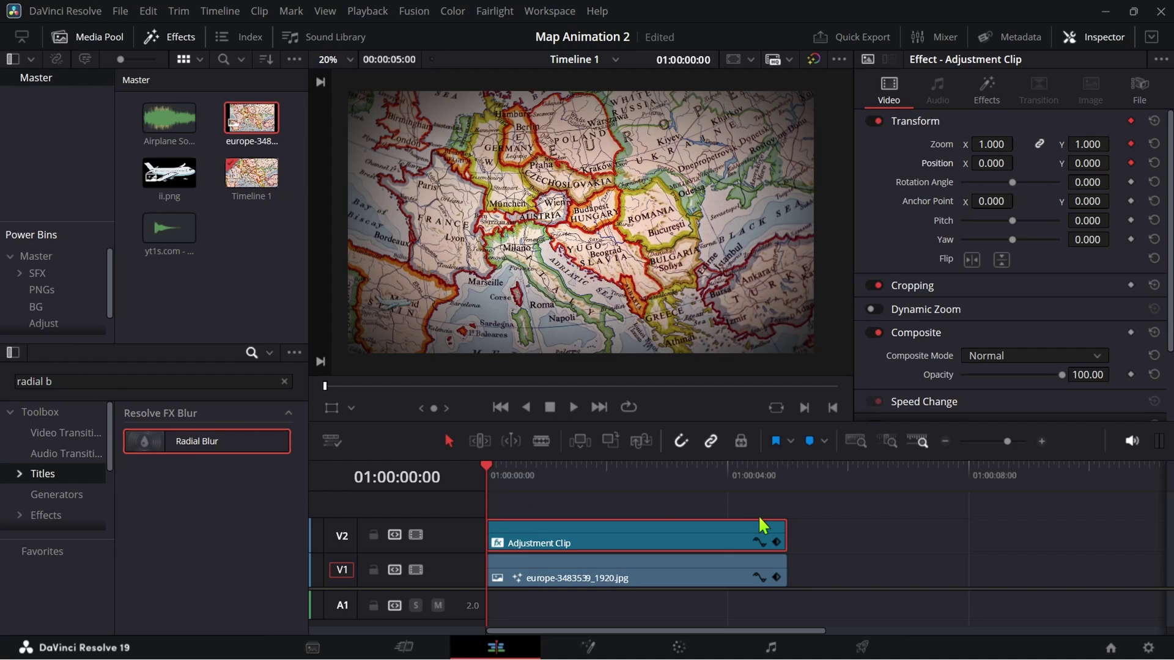
drag(994, 144, 1103, 163)
drag(991, 144, 1010, 144)
drag(991, 163, 1017, 163)
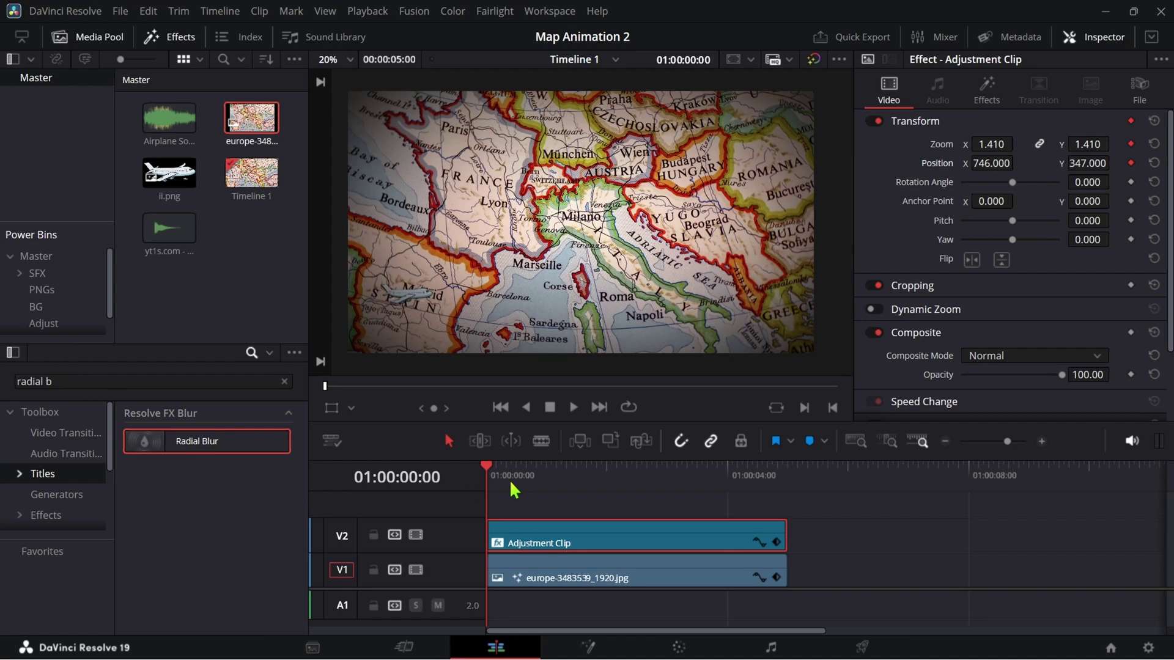
- Keyframe the adjustment clip at 01:00:01:16 with zoom 1.440 and position X -791, Y 319, following the airplane to Bulgaria
drag(493, 483, 592, 489)
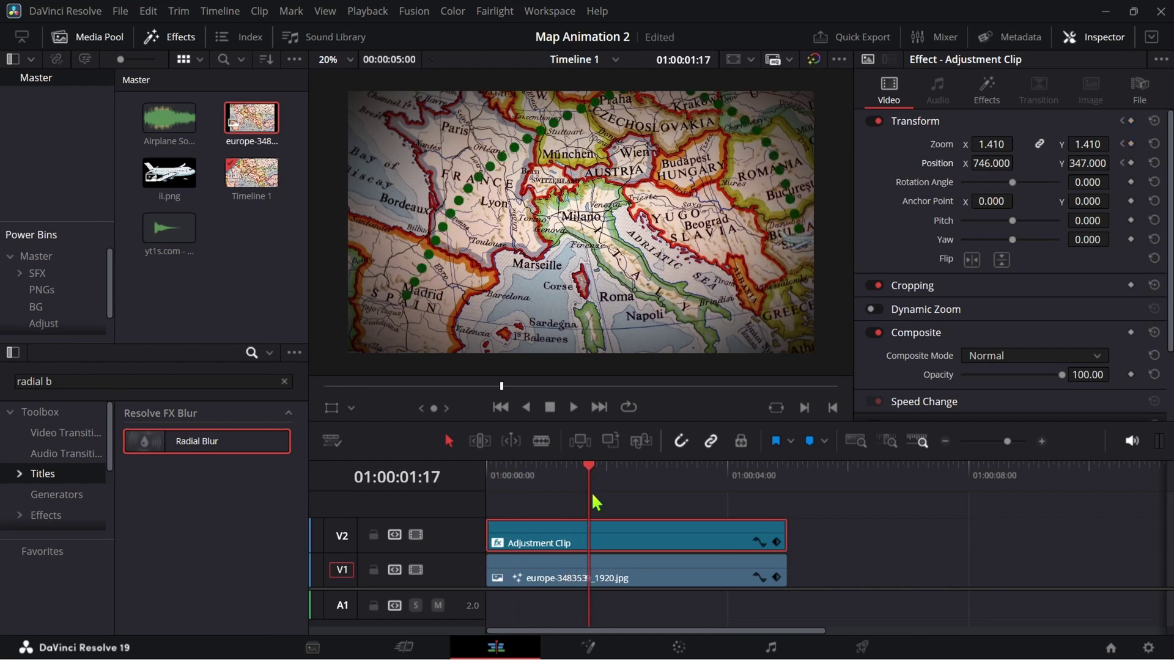
click(588, 475)
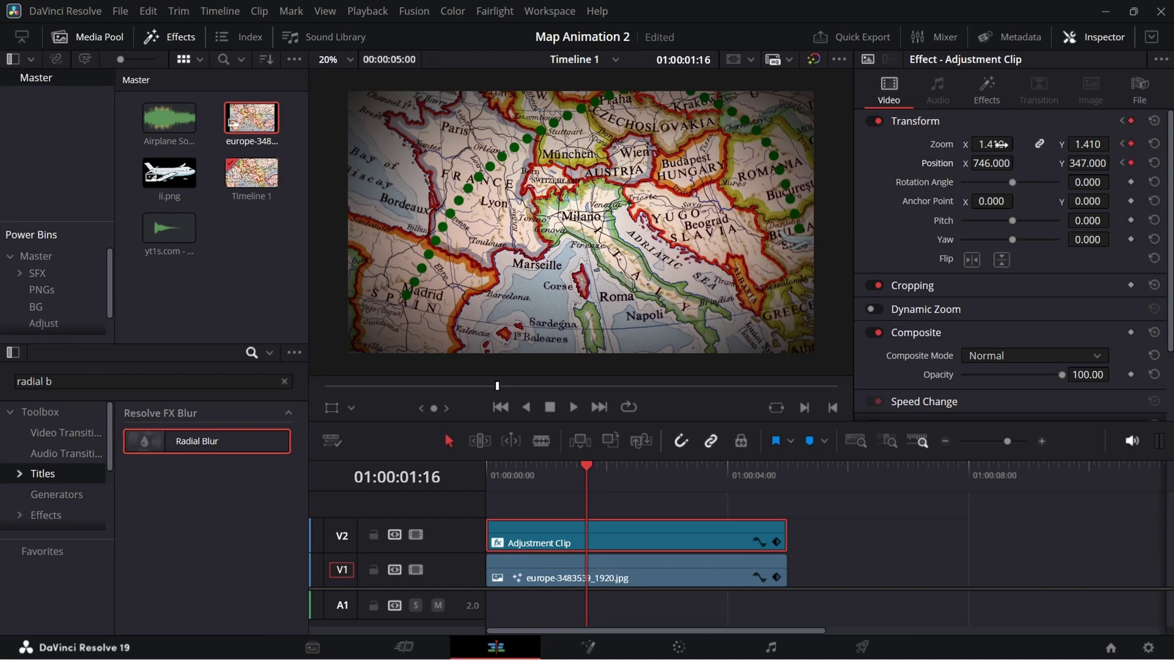
drag(1000, 144, 984, 163)
drag(1088, 163, 1009, 145)
drag(1003, 163, 1037, 163)
mouse_move(994, 144)
mouse_down()
mouse_move(1012, 145)
mouse_move(993, 163)
mouse_move(996, 144)
mouse_up()
drag(1081, 163, 1103, 163)
mouse_move(1003, 144)
mouse_down()
mouse_move(1017, 145)
mouse_move(1006, 144)
mouse_up()
drag(1017, 163, 987, 163)
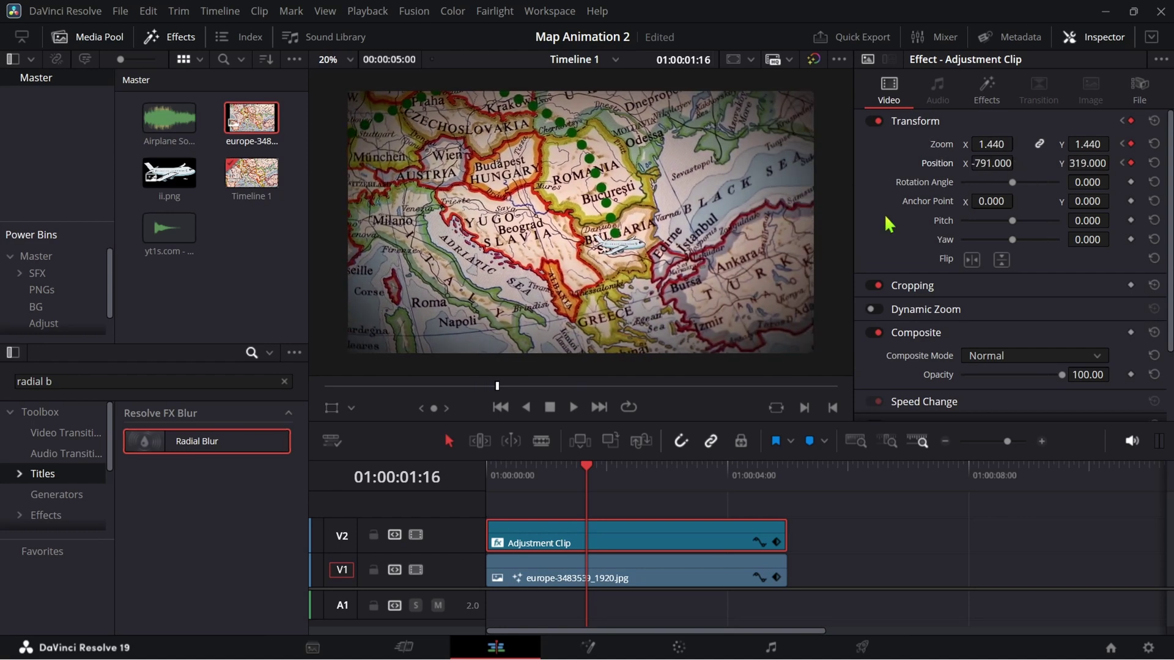
- Show the adjustment clip's keyframes and add a middle one at 01:00:00:19 with a smaller zoom and shifted position
click(775, 543)
drag(585, 475, 537, 473)
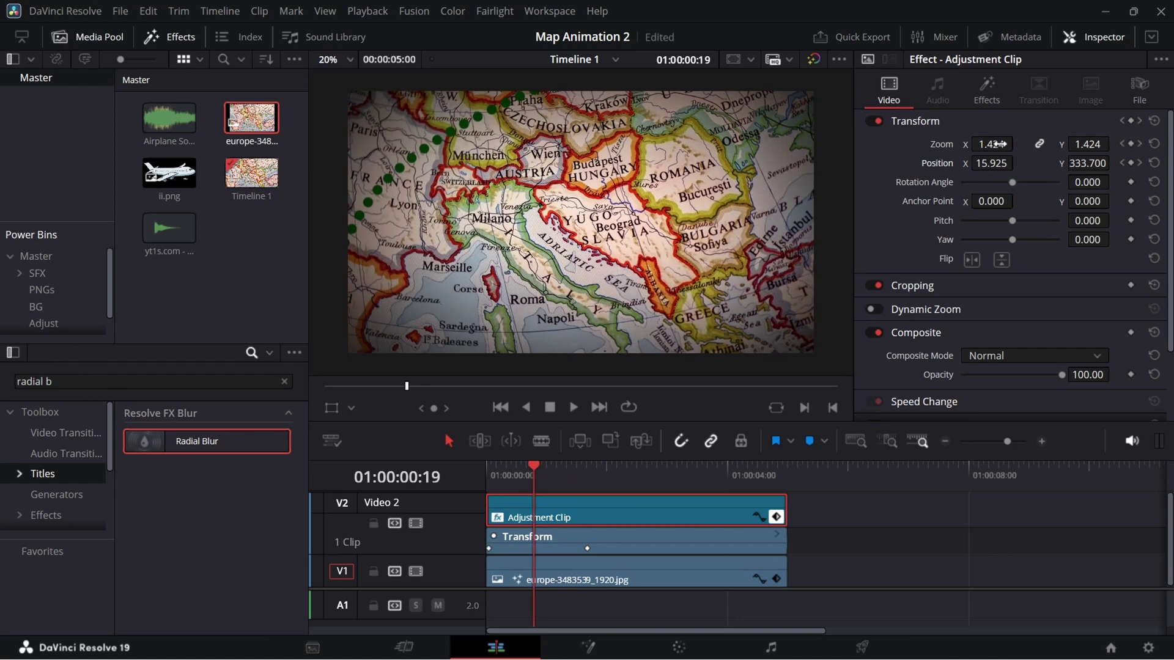
drag(994, 146, 974, 146)
drag(991, 163, 983, 163)
drag(1088, 163, 1033, 160)
drag(534, 474, 516, 474)
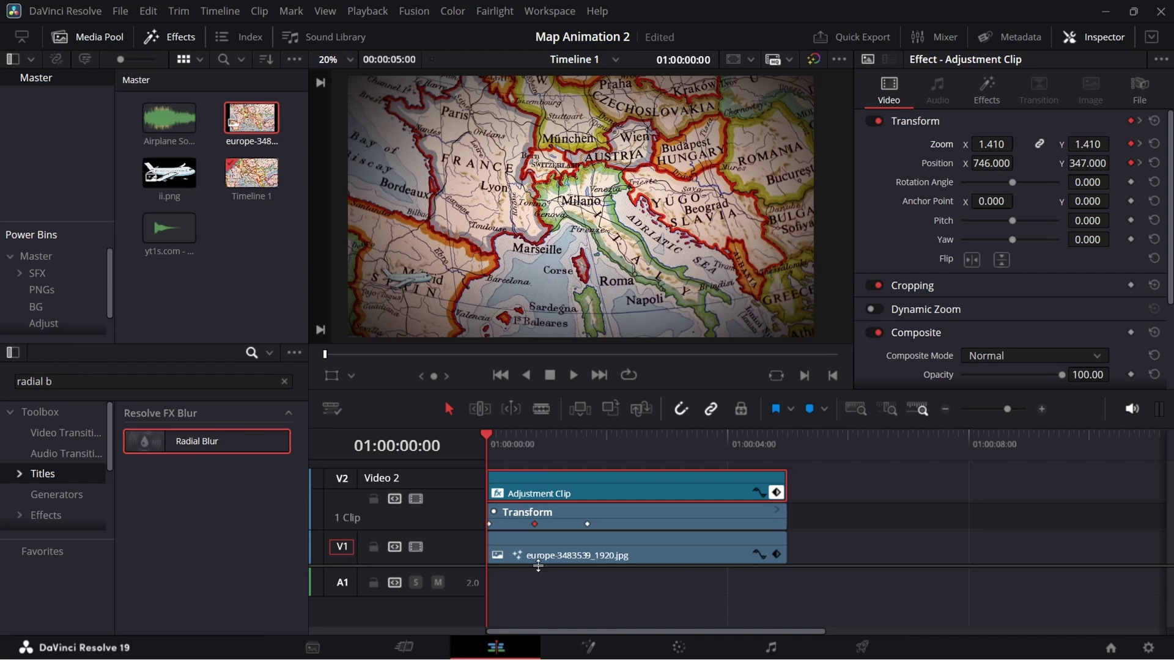
- Add Airplane Sound Effect.mp3 on Audio 1 from the timeline start and lower its volume to -16.9 dB
drag(537, 566, 538, 576)
key(space)
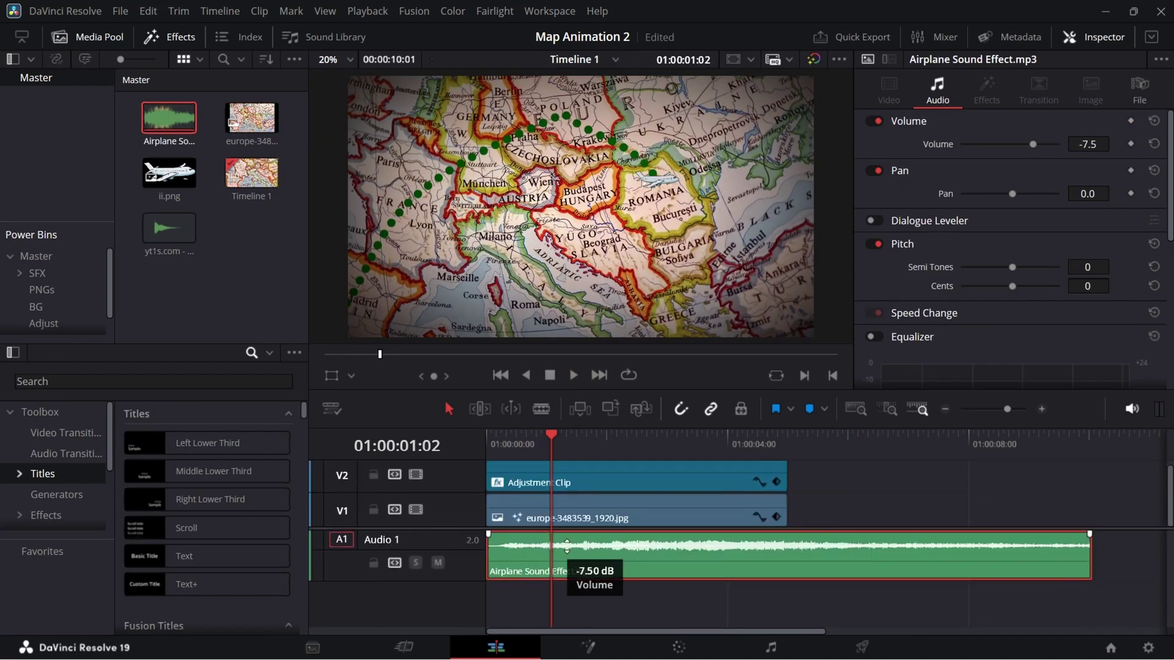
key(Home)
click(588, 435)
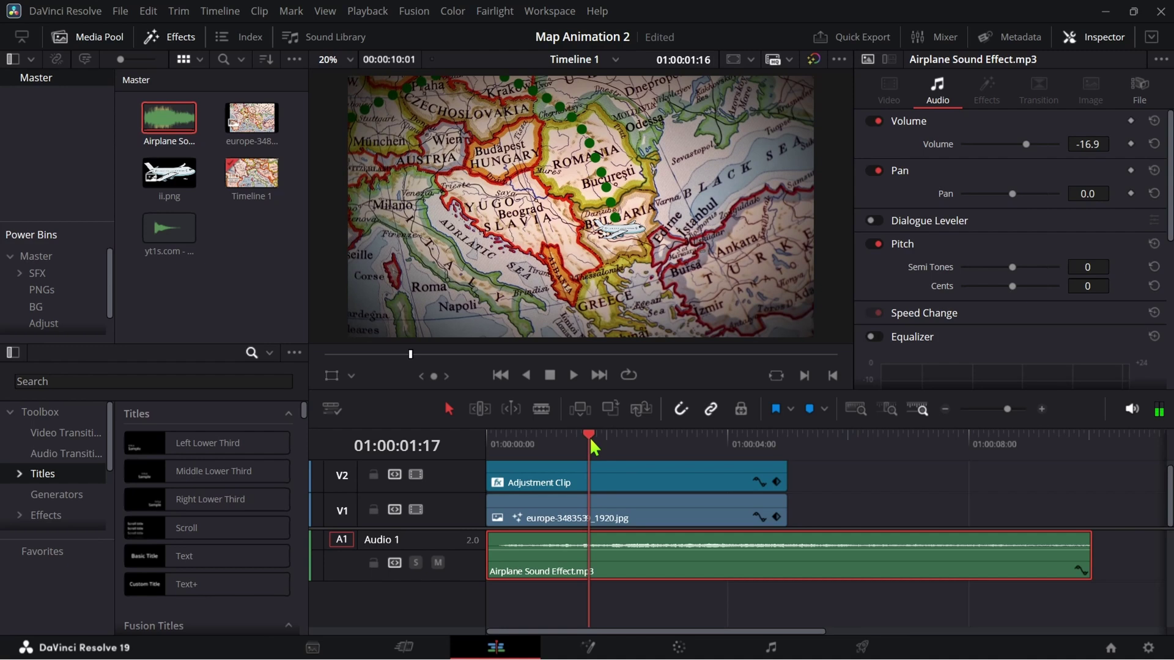
- Trim the airplane sound's end to 01:00:01:17, where the flight finishes, and give it a short fade-out
key(shift+])
key(ctrl+=)
drag(699, 533, 682, 533)
- Place the check mark sound effect on Audio 2 around 01:00:01:16, where the airplane reaches its destination
drag(700, 446, 566, 453)
drag(566, 453, 696, 451)
drag(169, 228, 648, 592)
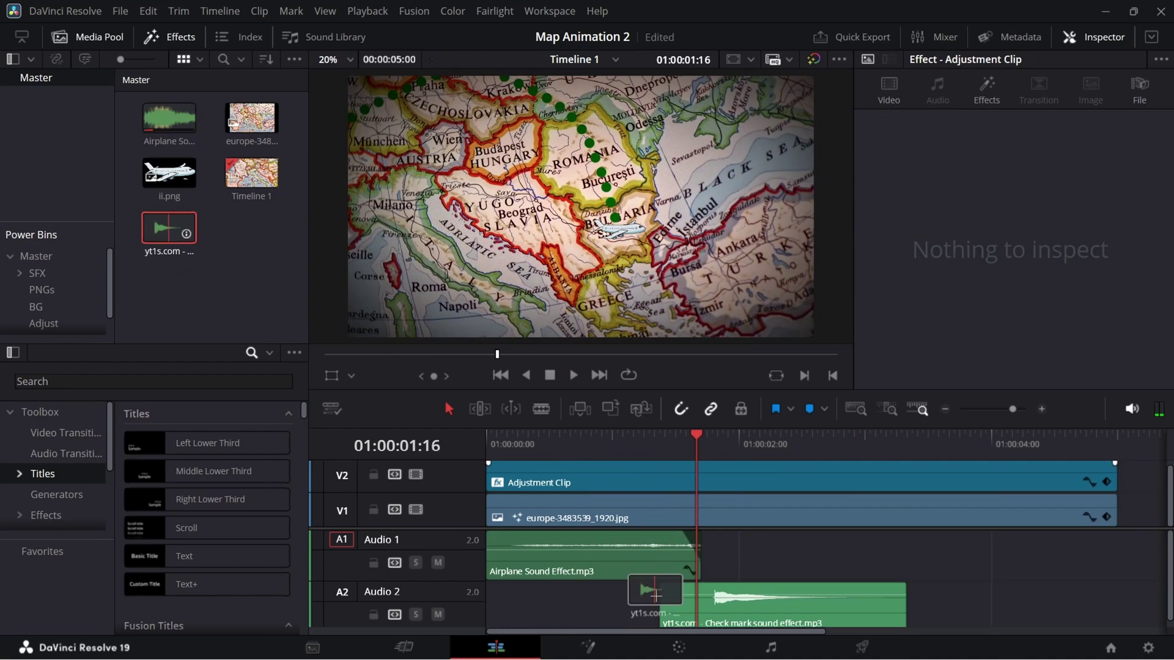